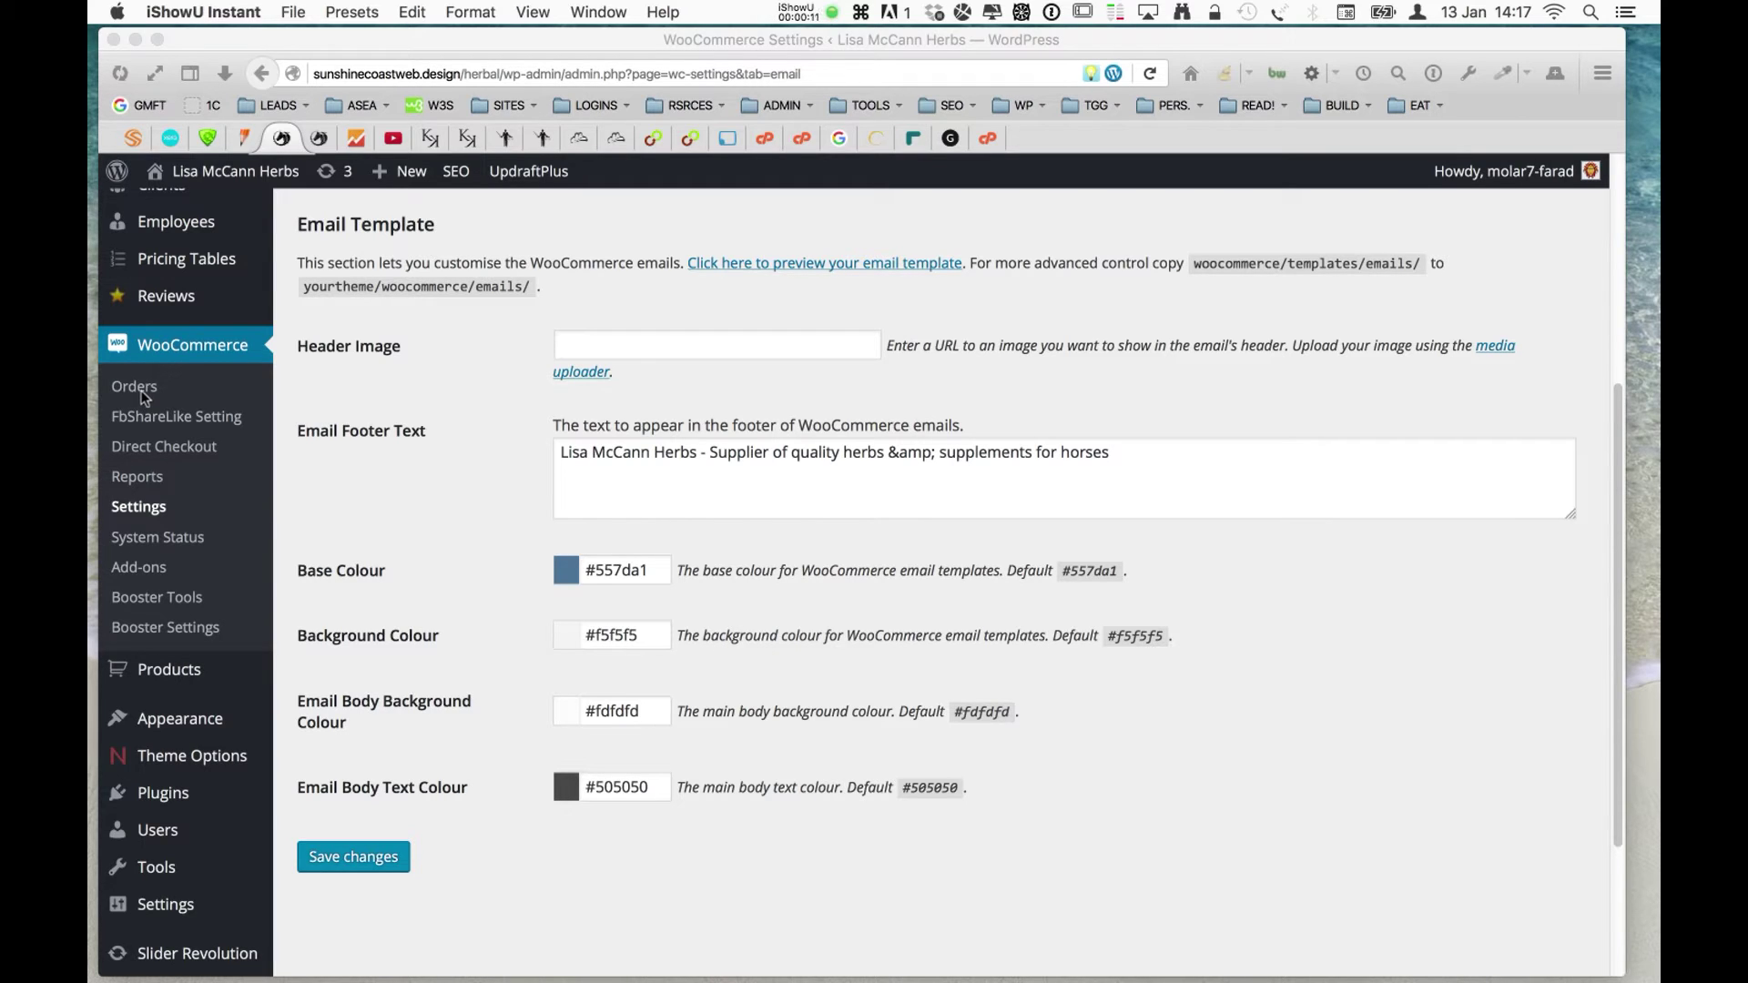
- Open the WooCommerce Orders list showing existing orders #803–#805
click(143, 397)
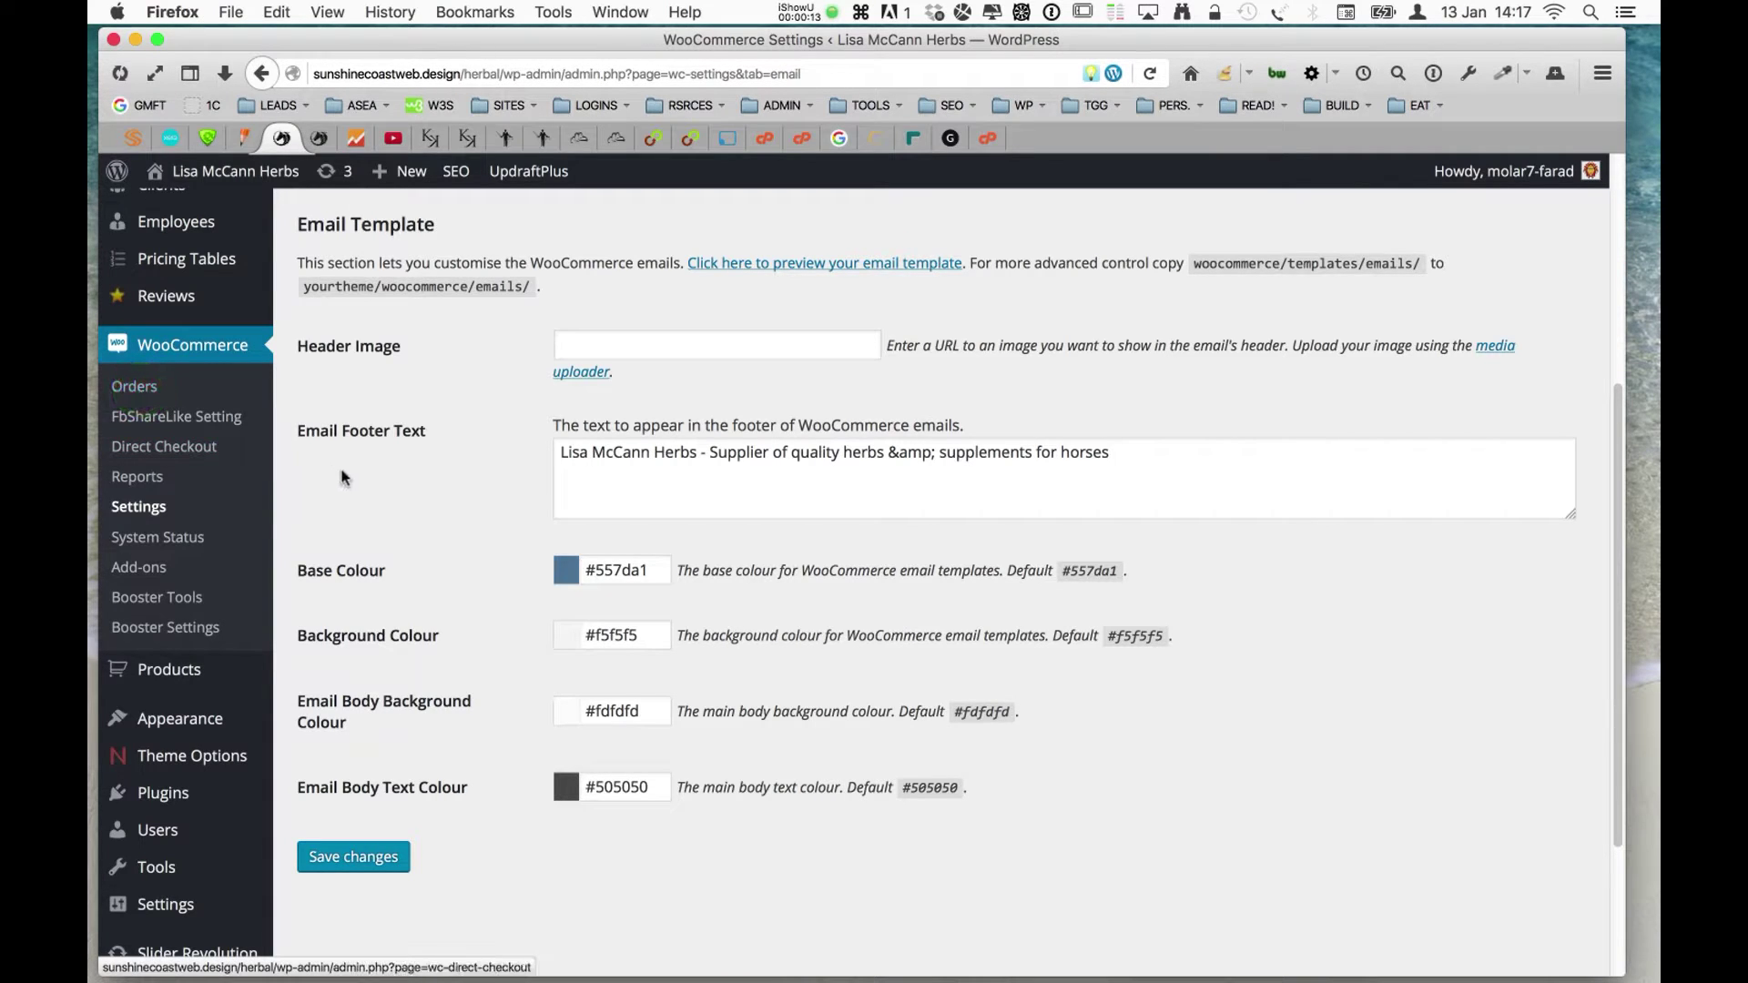
click(144, 387)
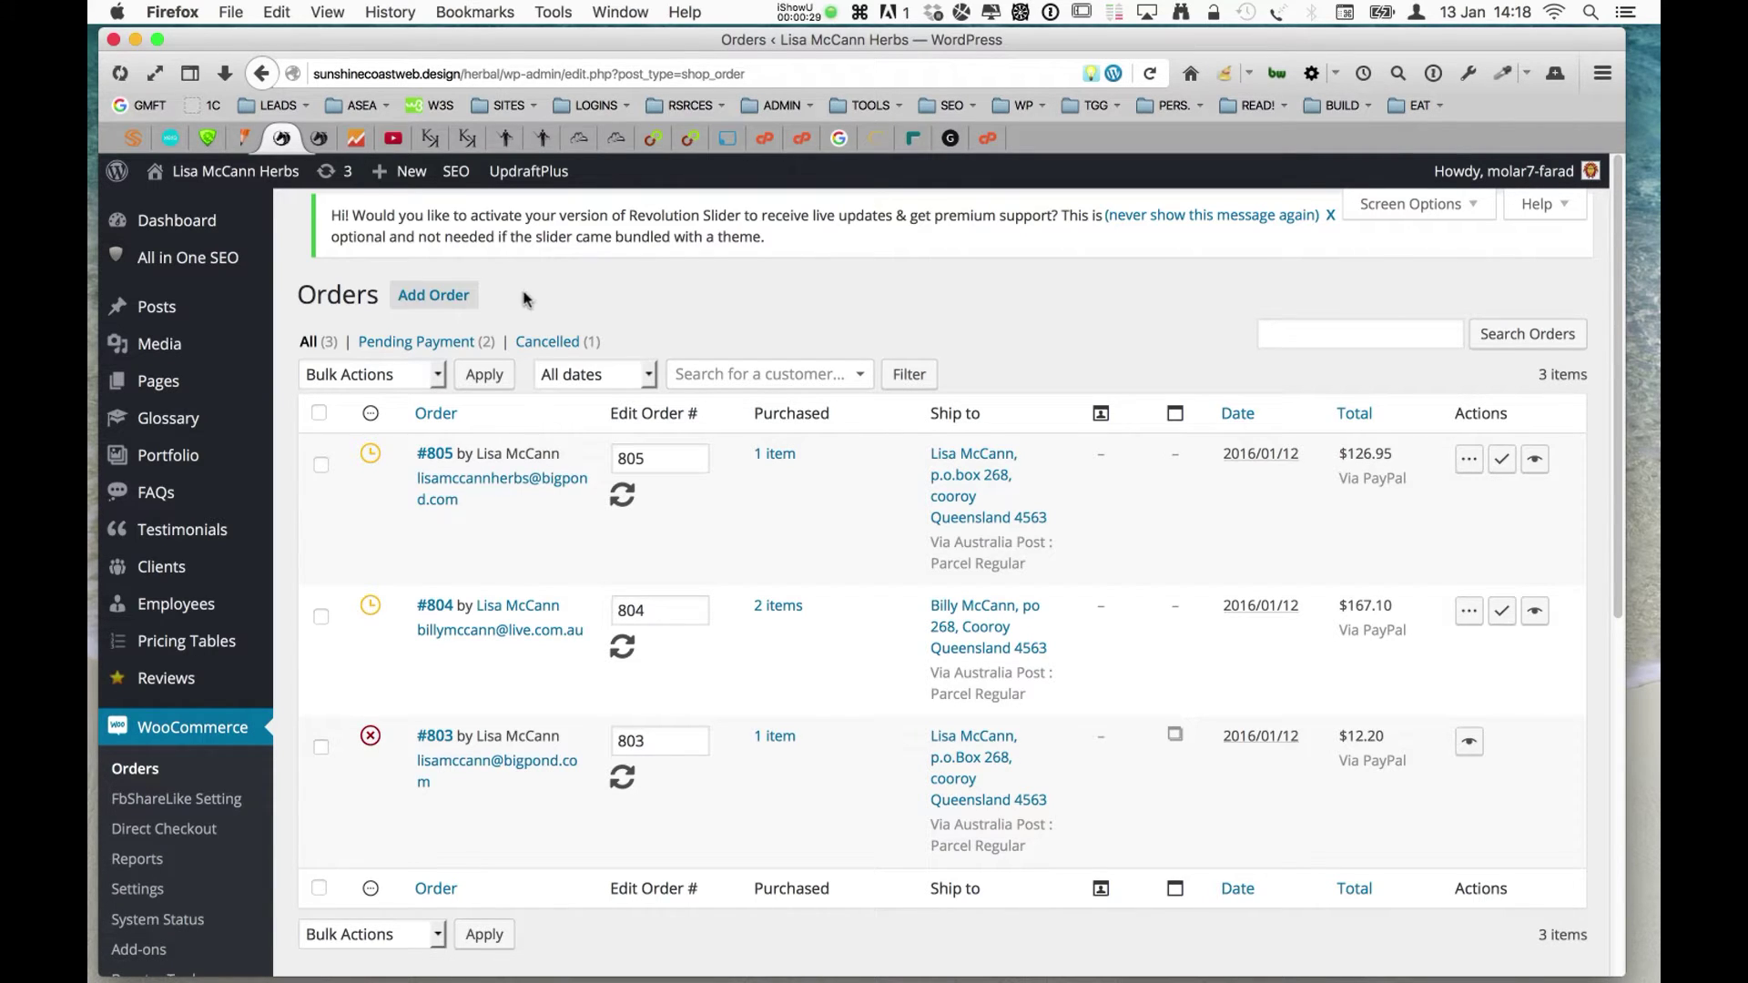
- Start a new order, keep it Pending payment, and assign an existing customer searched by name
click(438, 295)
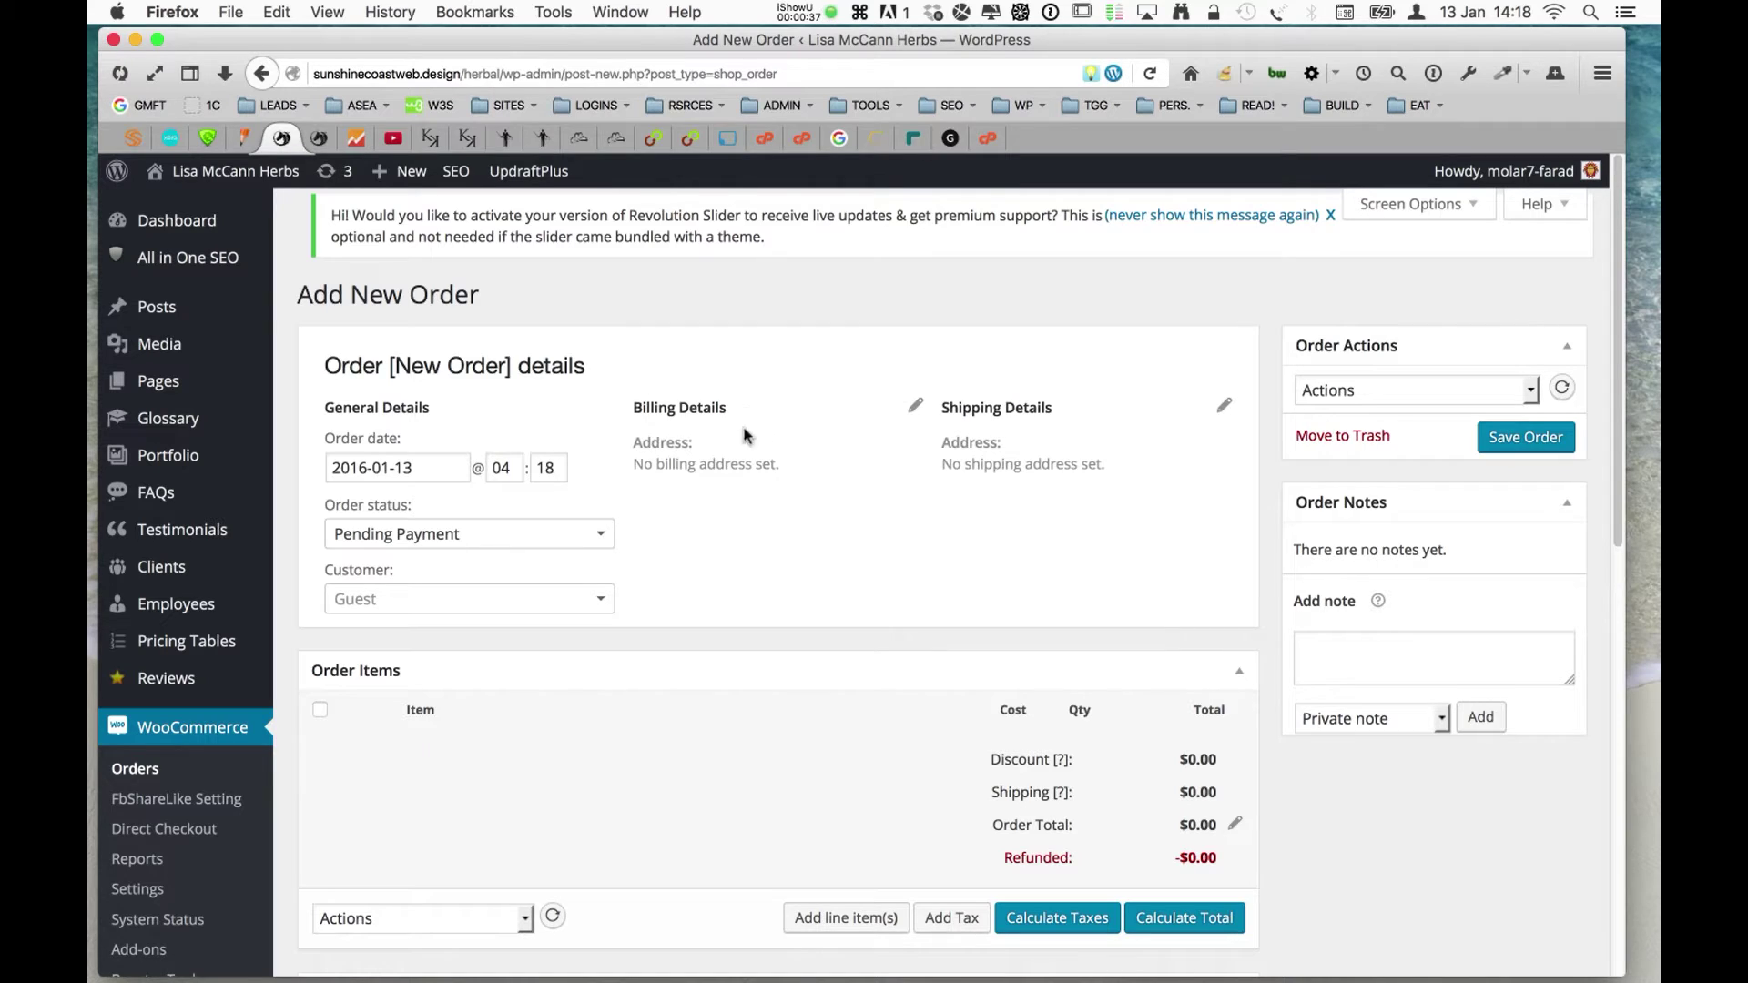
click(601, 536)
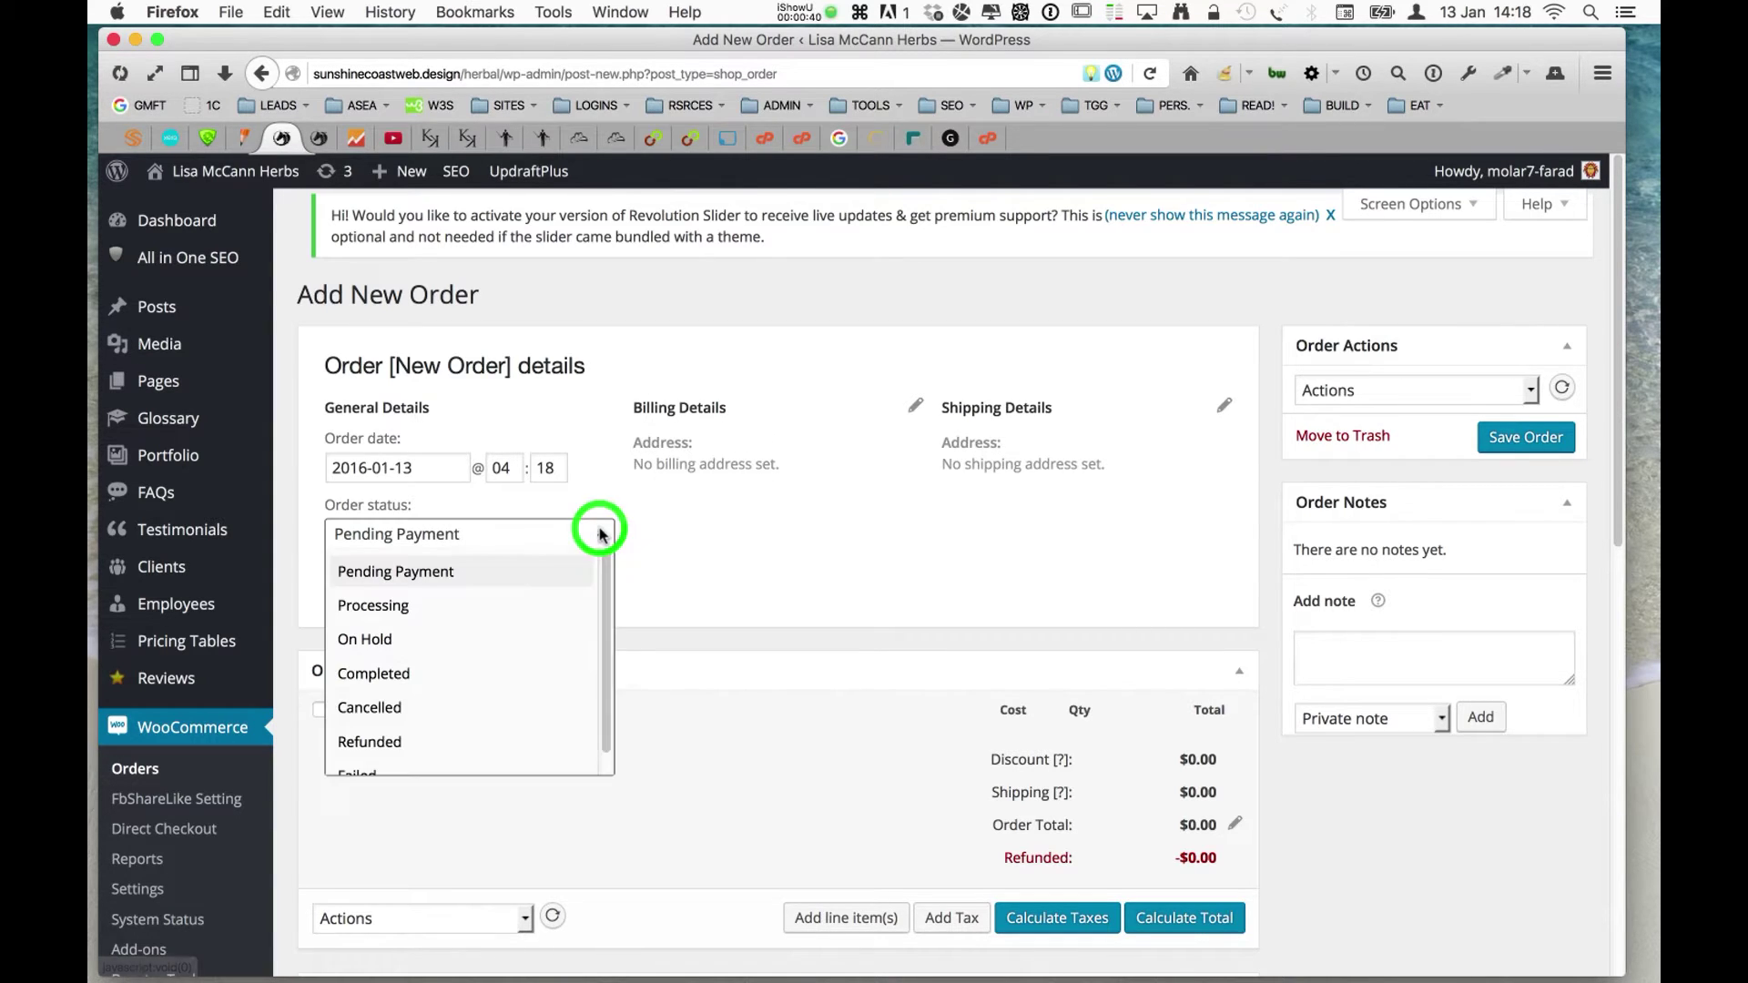
click(649, 533)
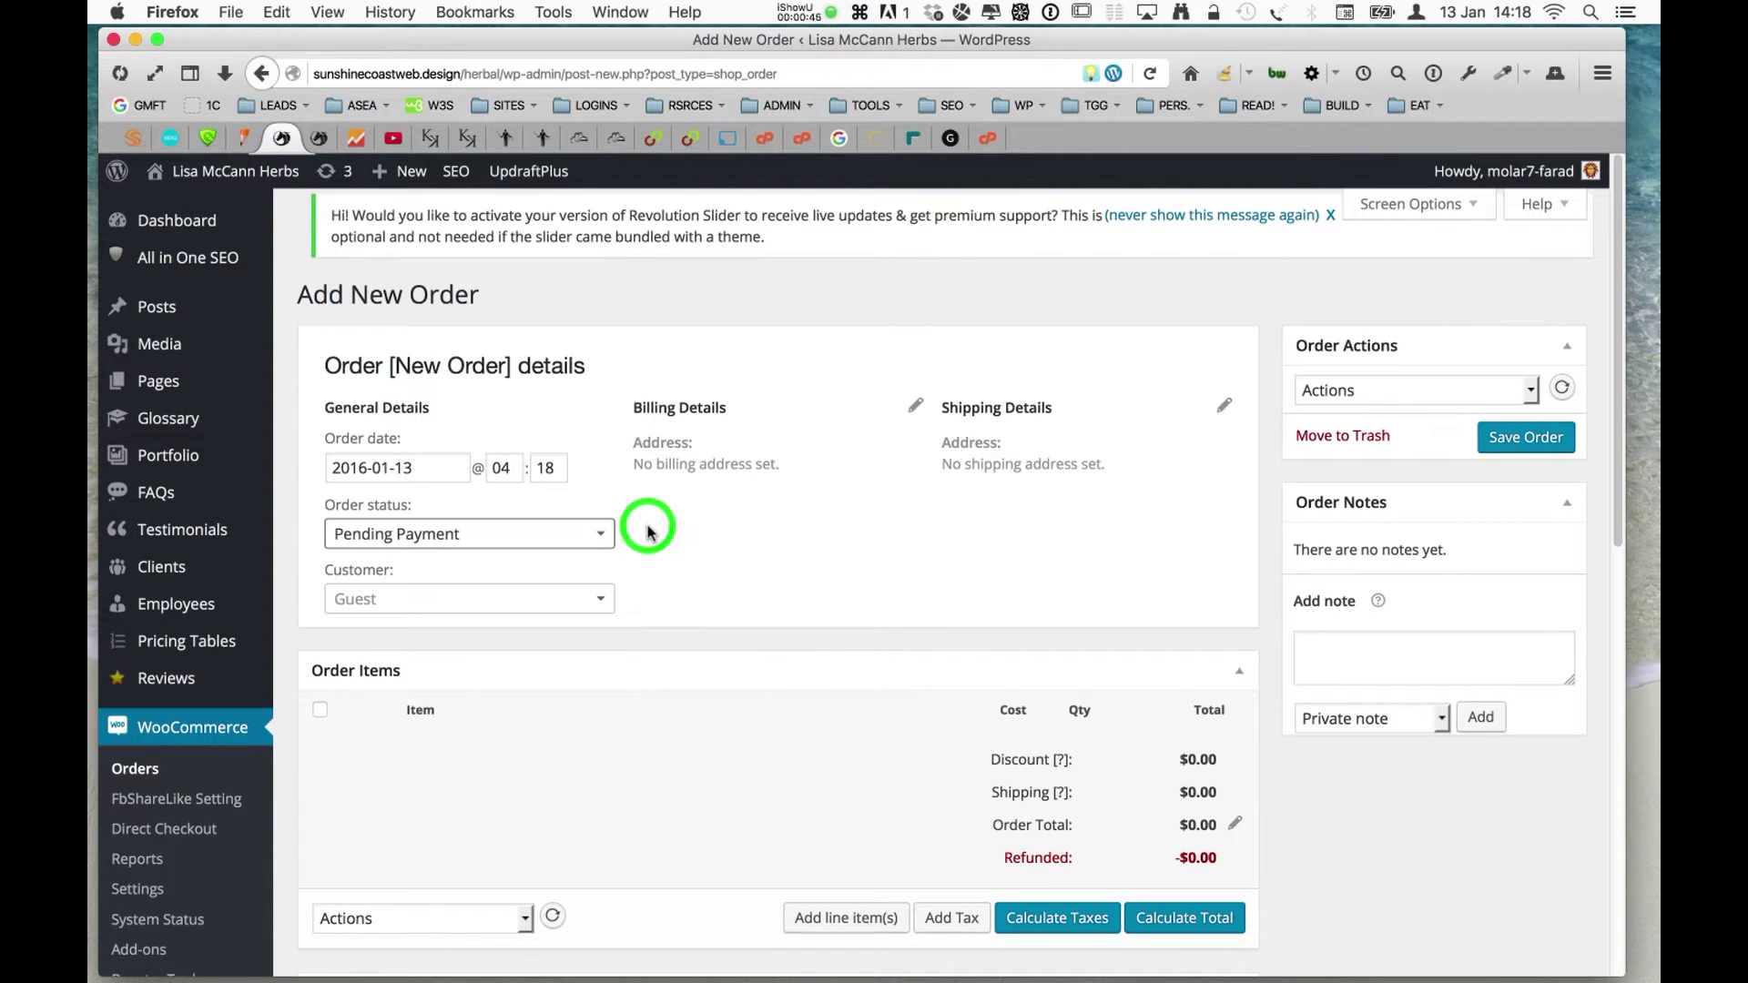
click(598, 598)
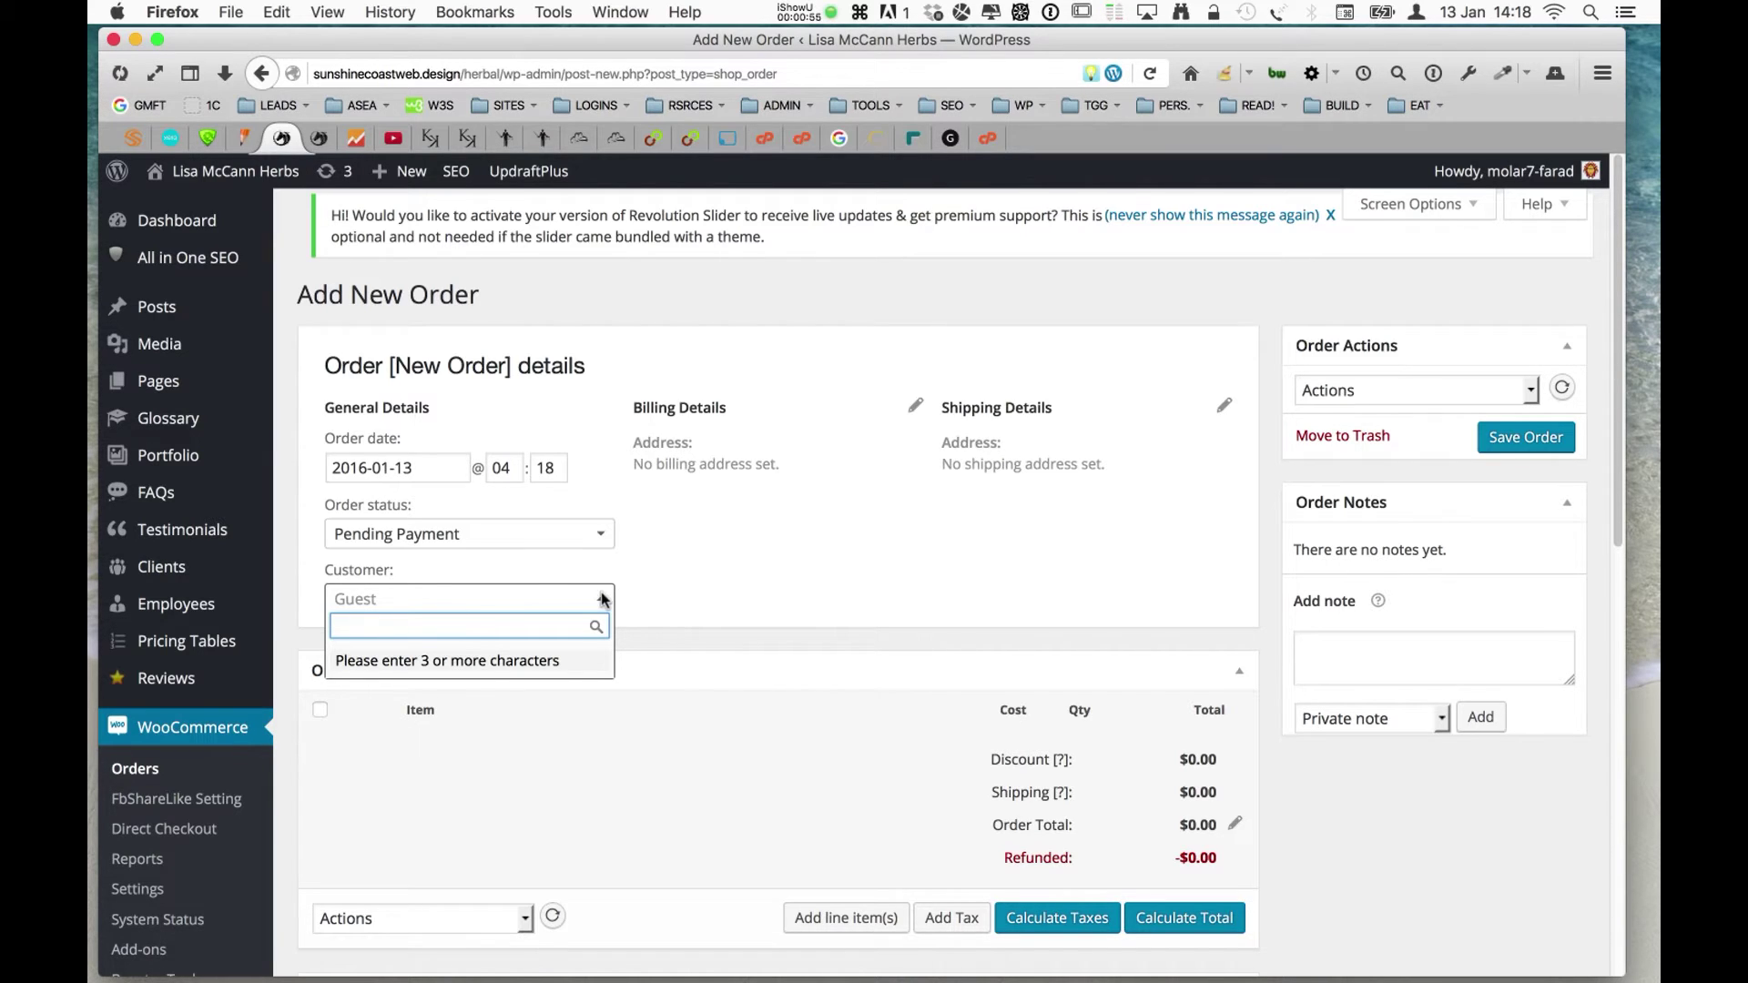
text(lisa)
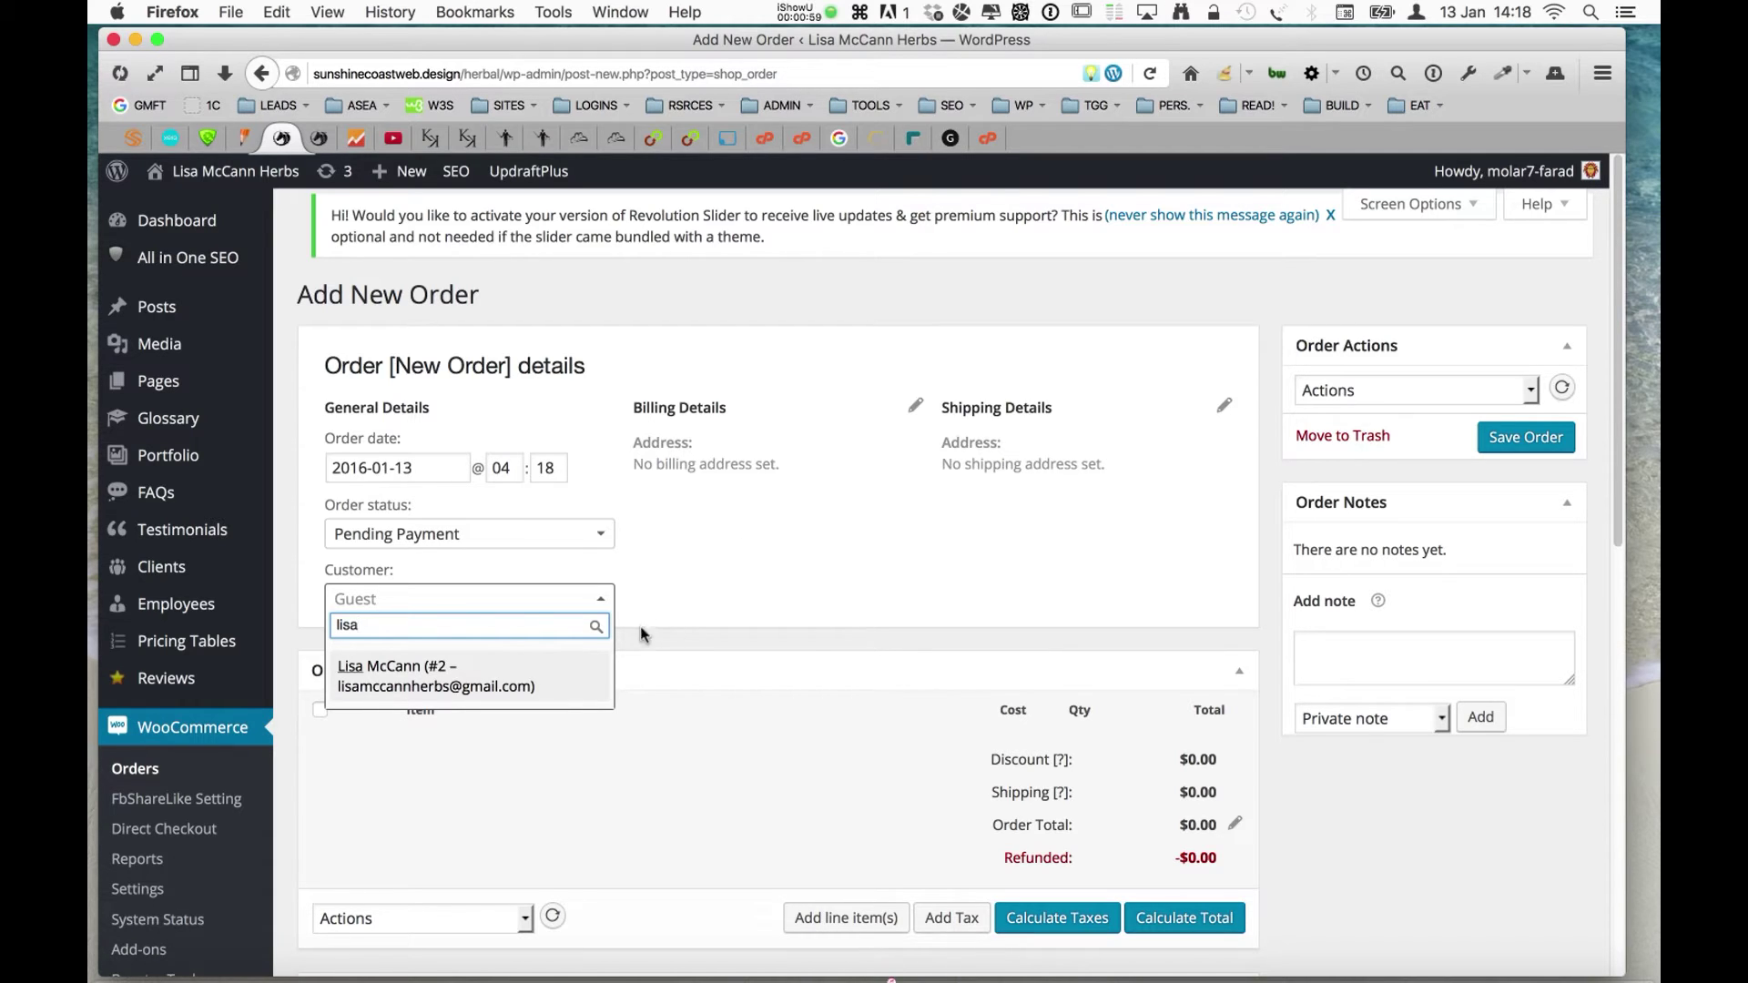
click(393, 674)
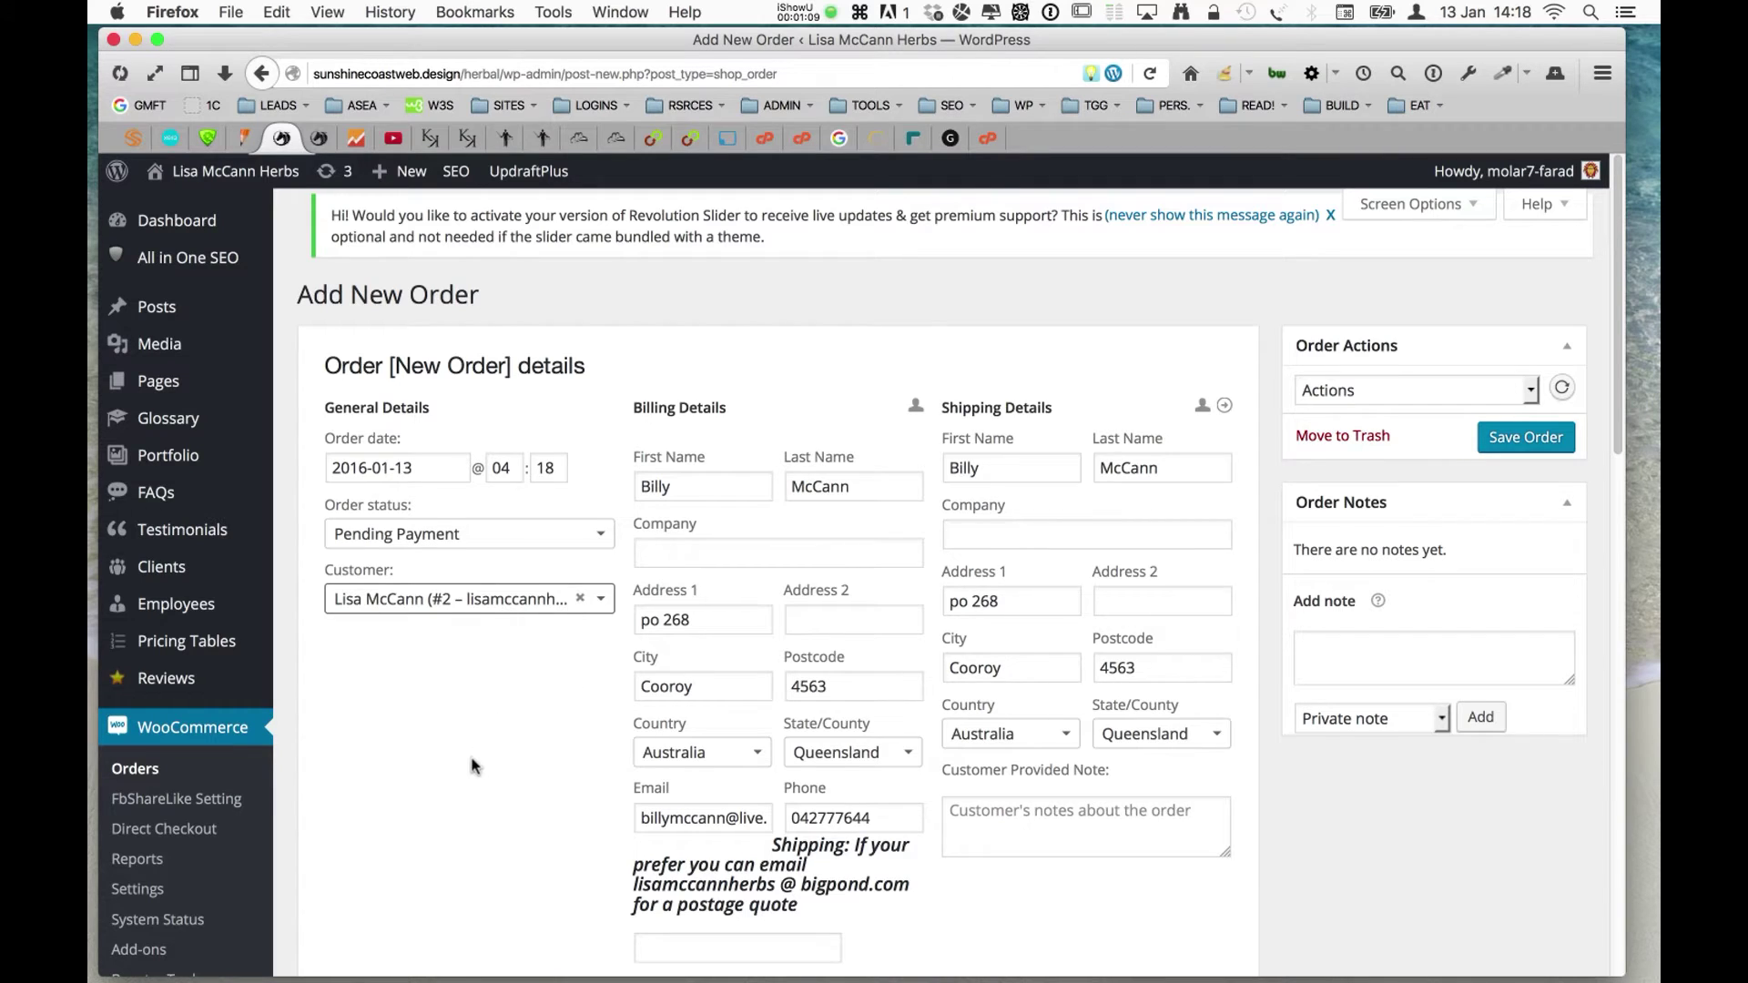
- Leave the order's payment method set to N/A
scroll(491, 746, down, 5)
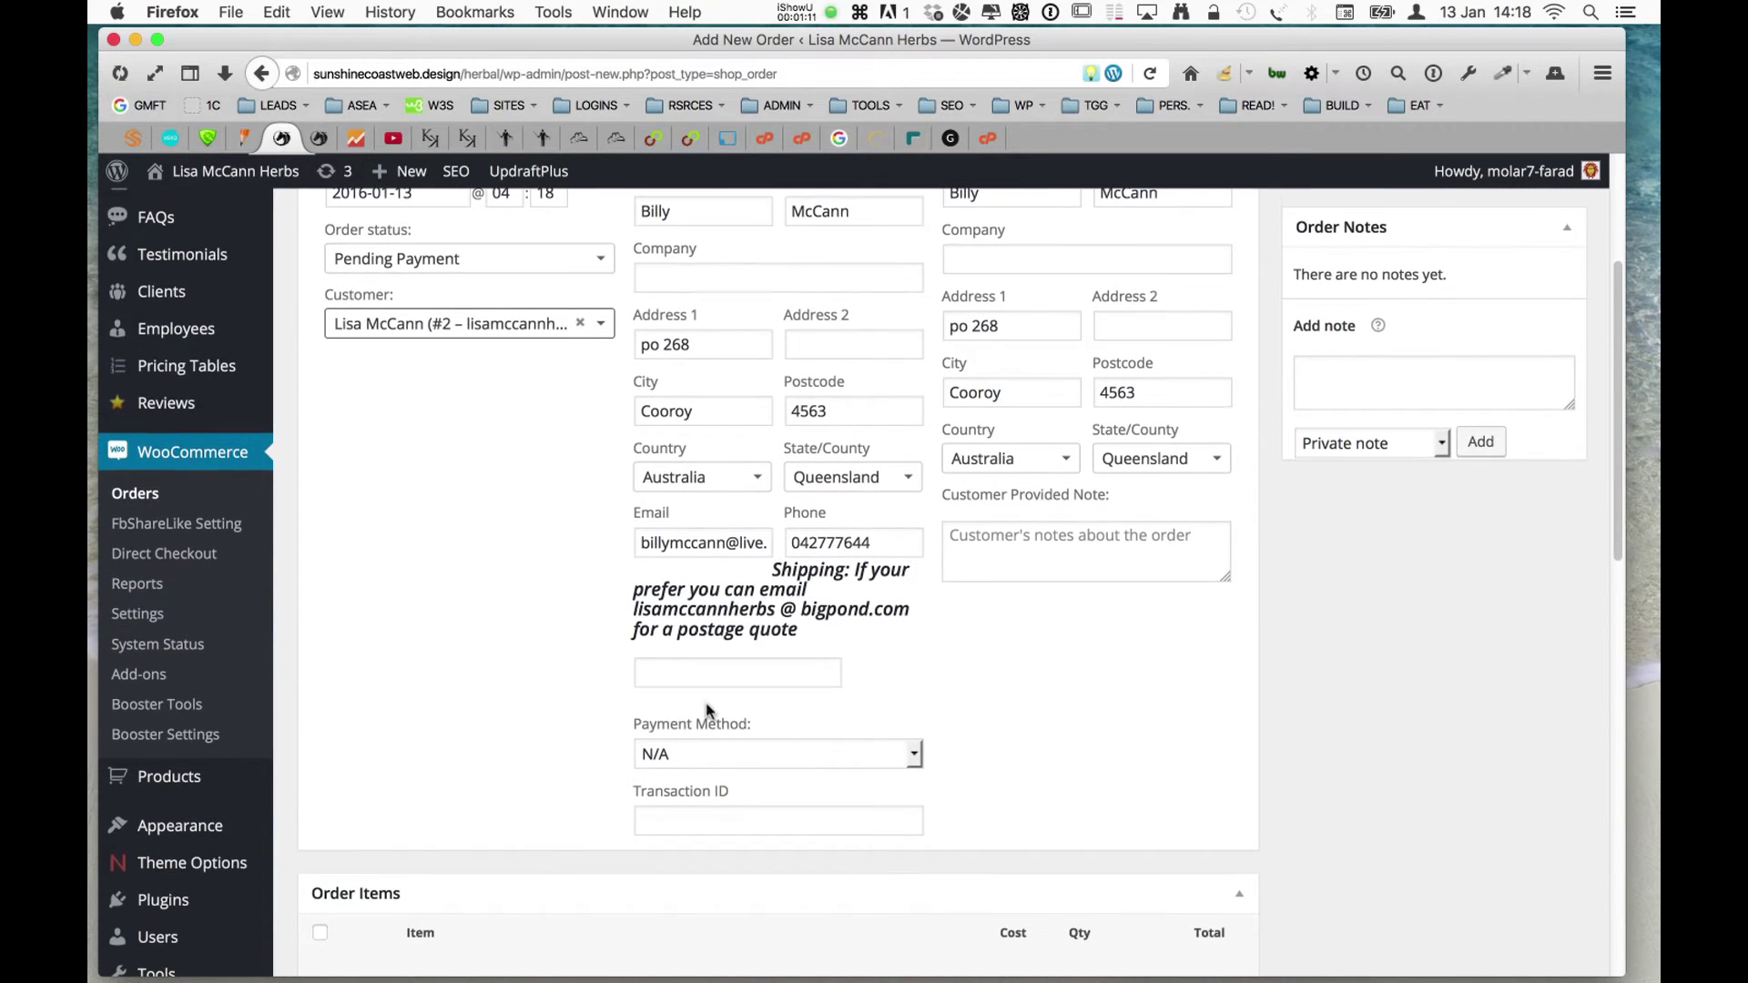
click(913, 755)
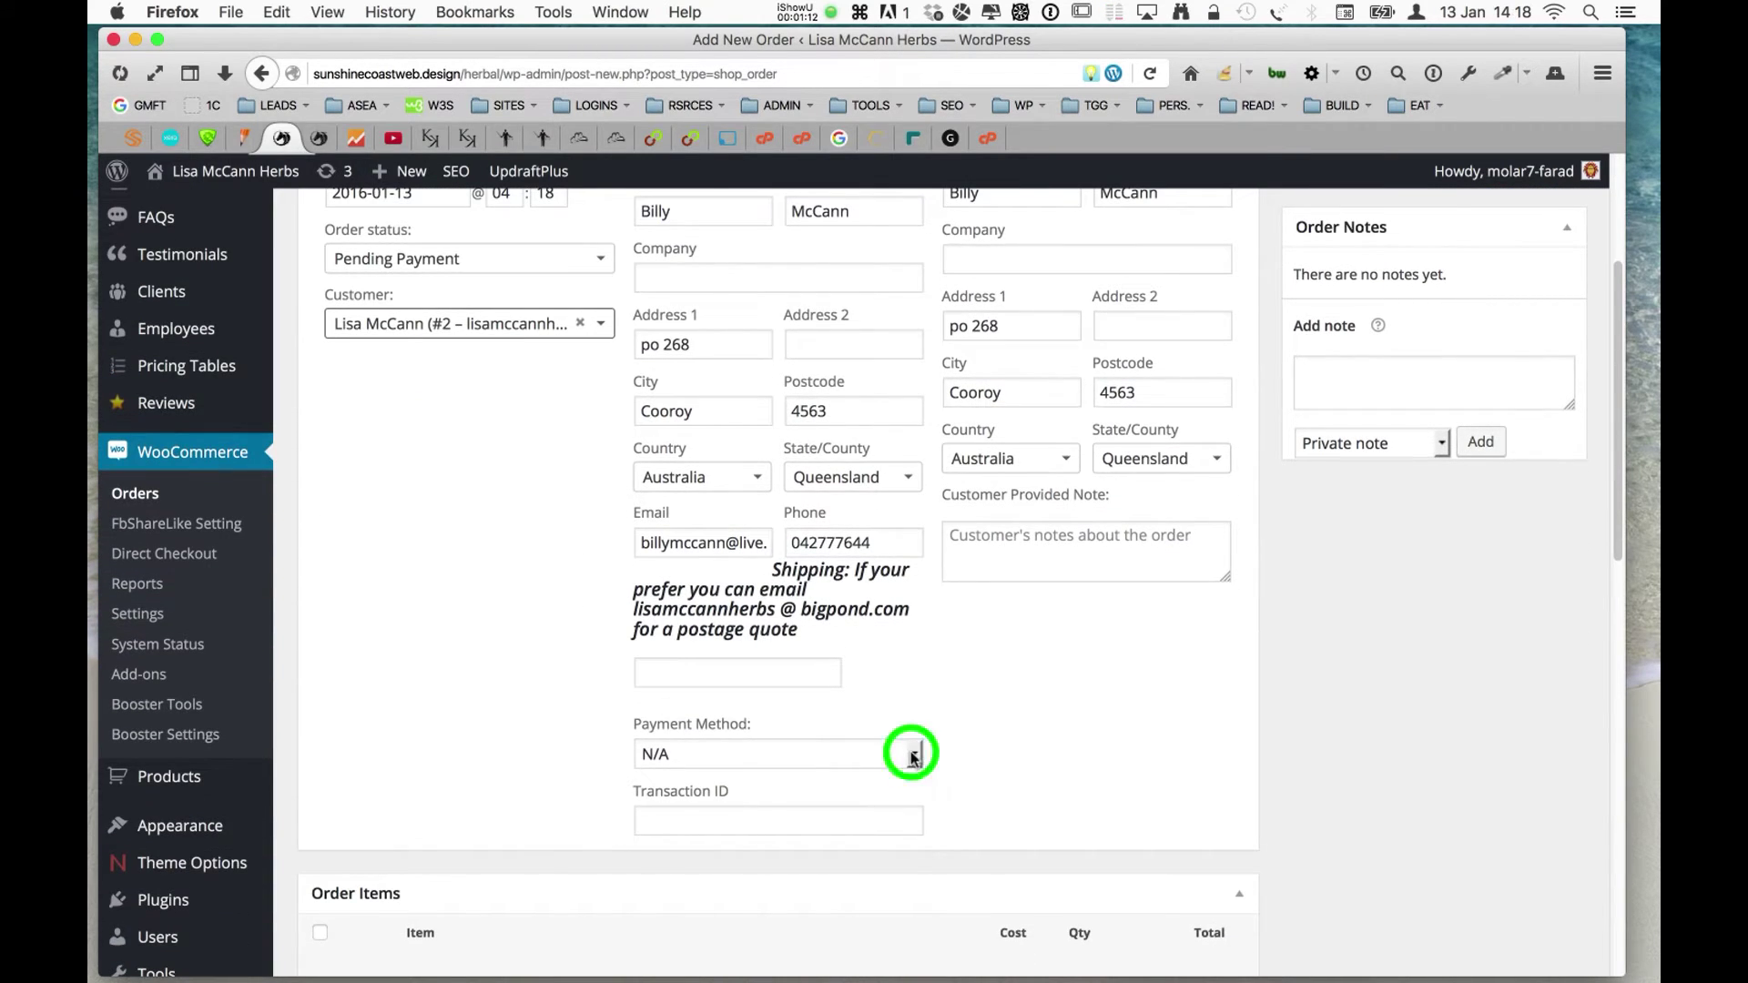
click(1016, 784)
- Select all order item rows and begin adding line items
scroll(556, 628, up, 1)
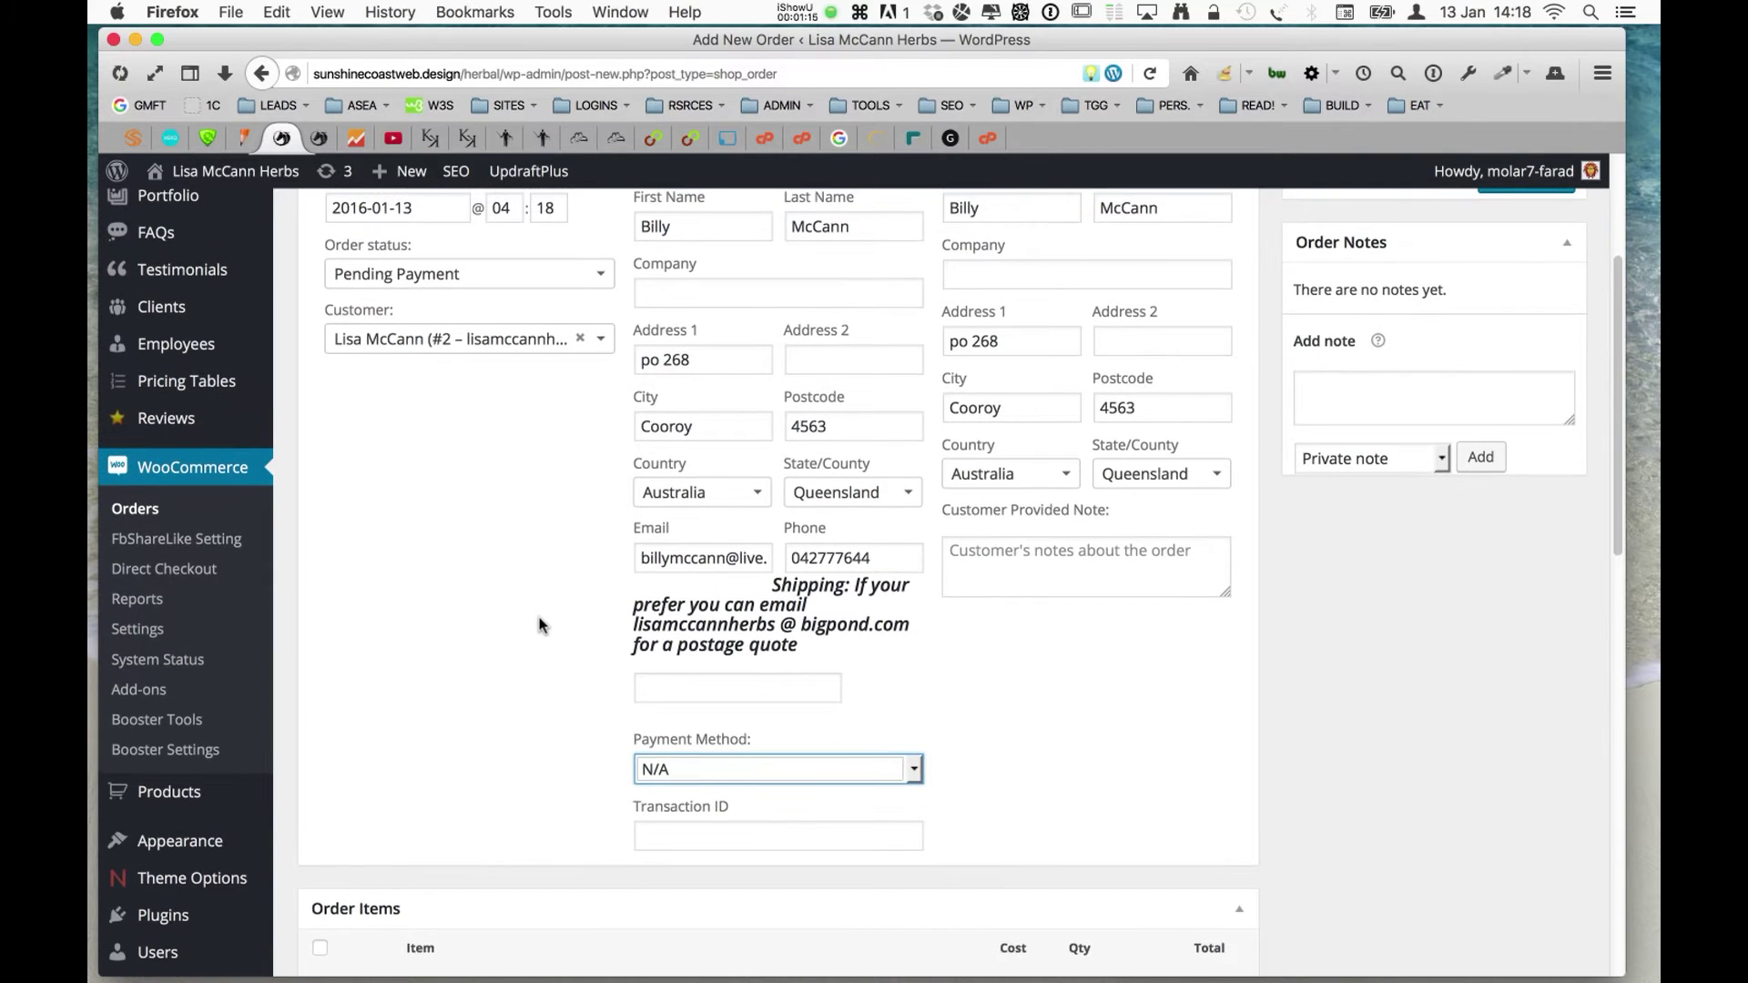
scroll(542, 626, down, 3)
scroll(539, 619, down, 5)
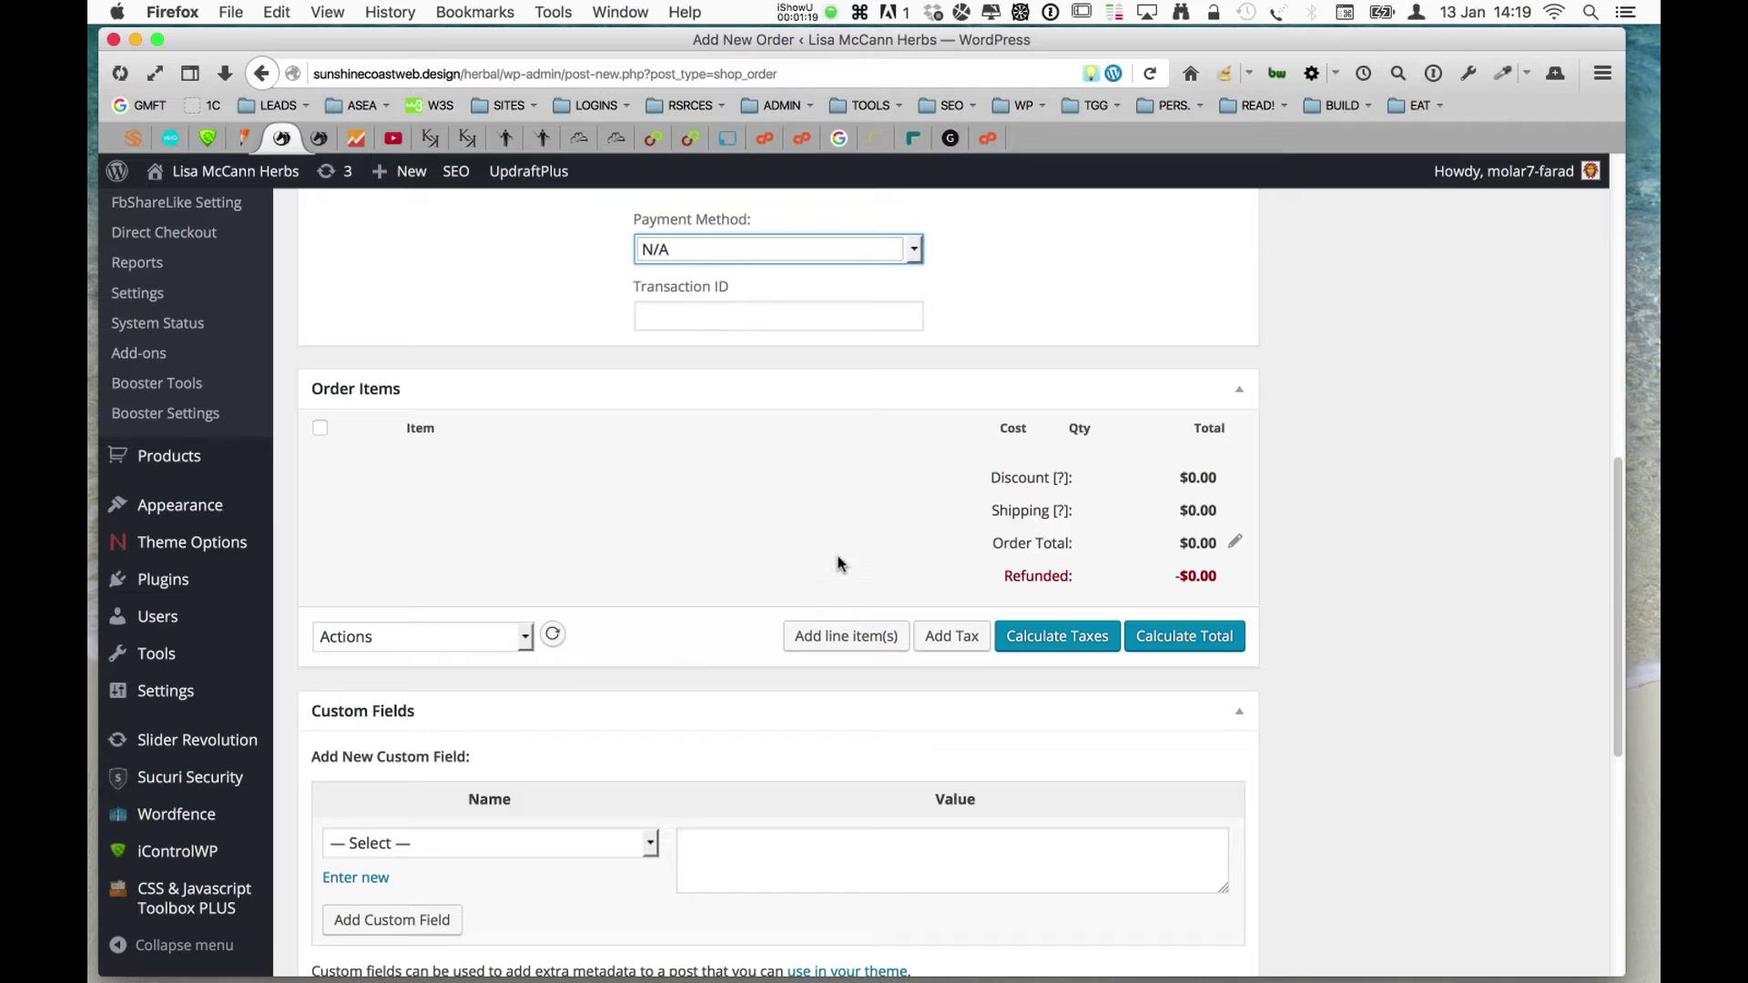
click(525, 639)
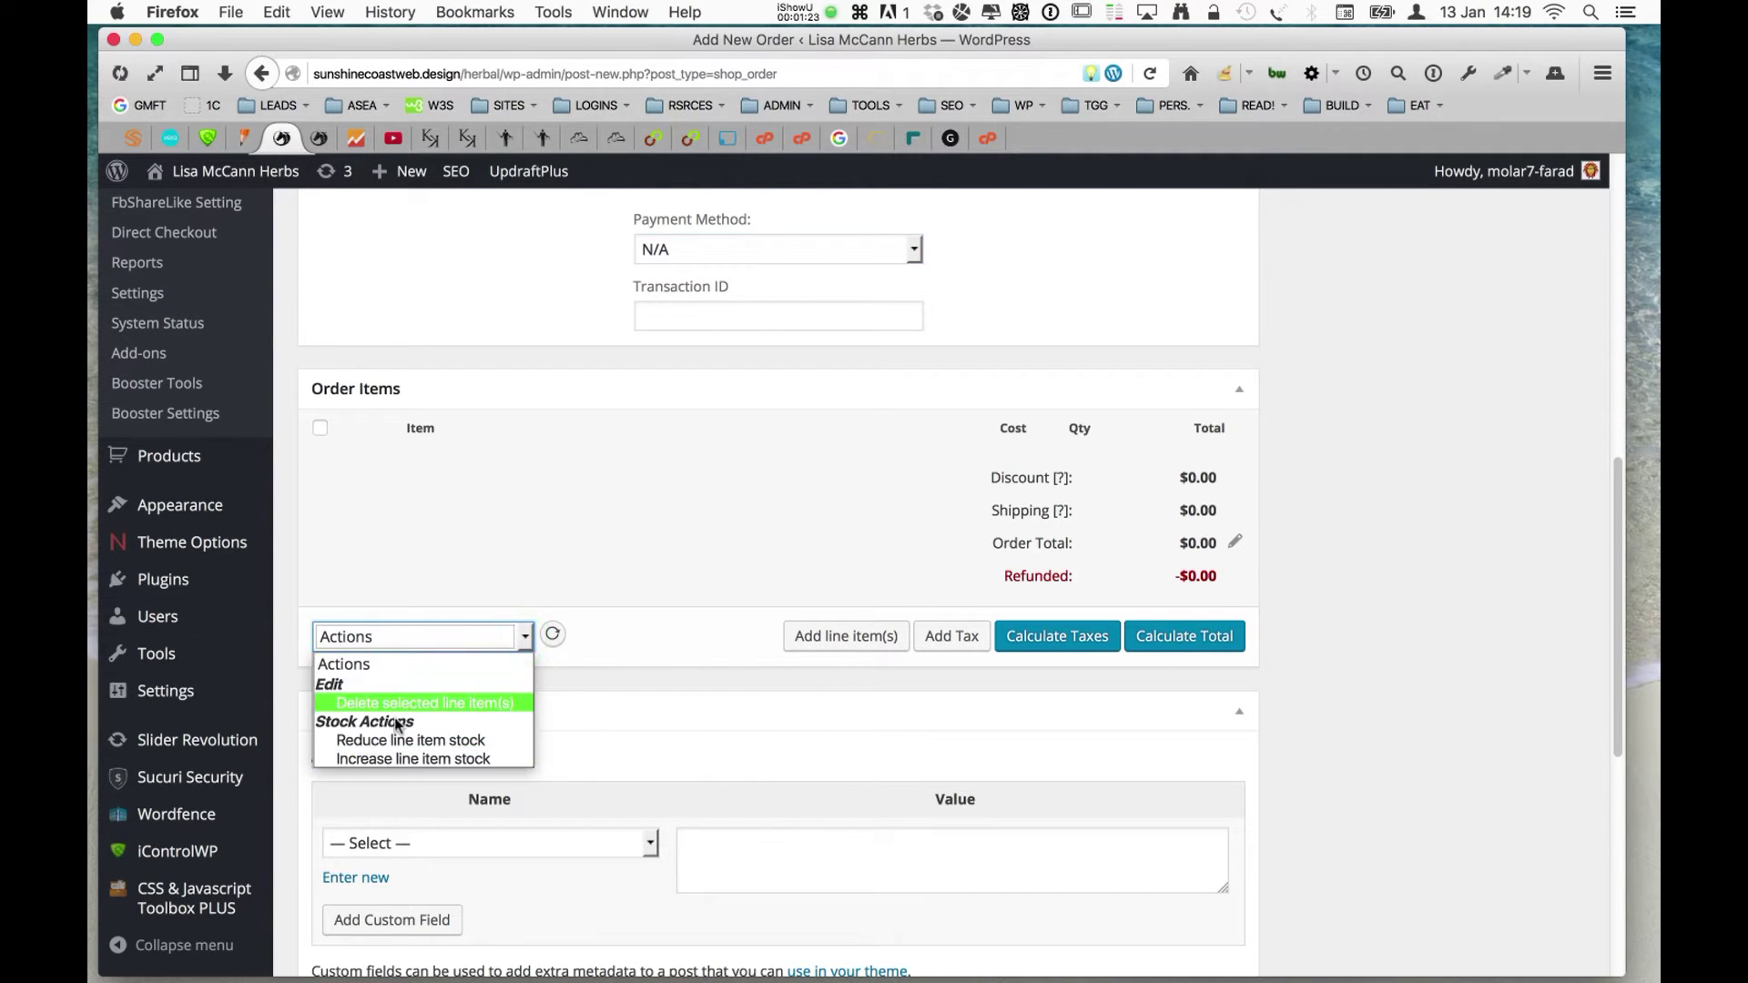
click(616, 640)
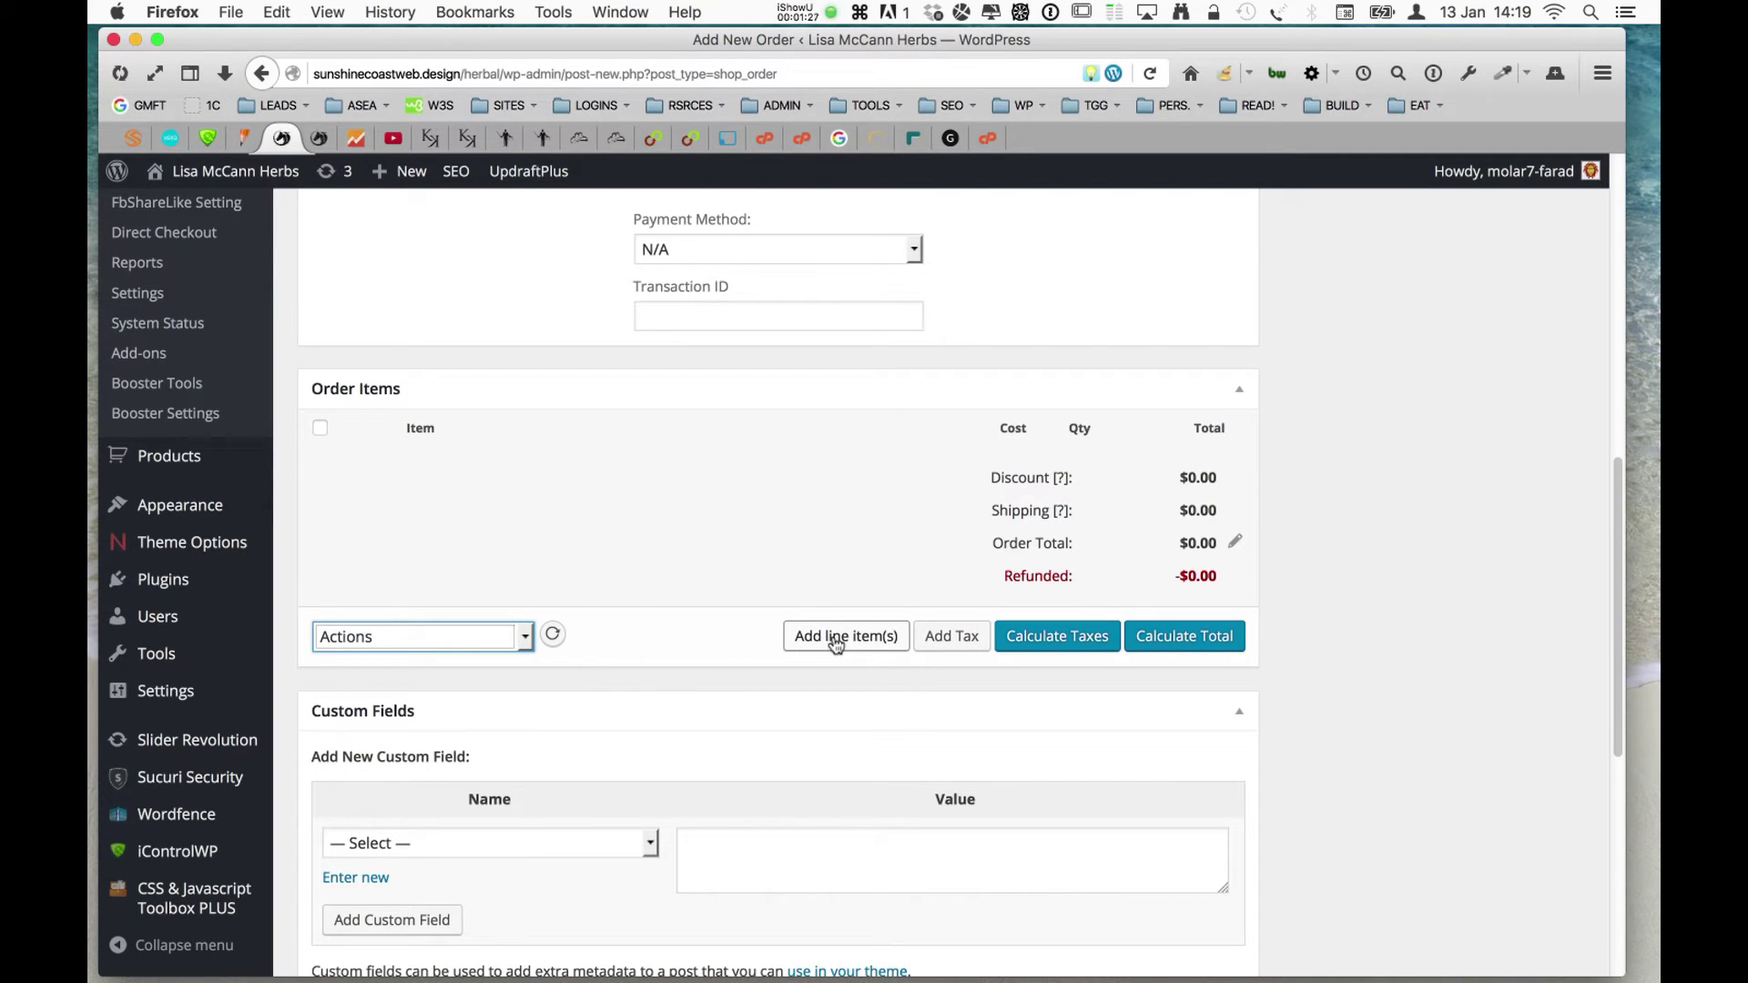
click(321, 431)
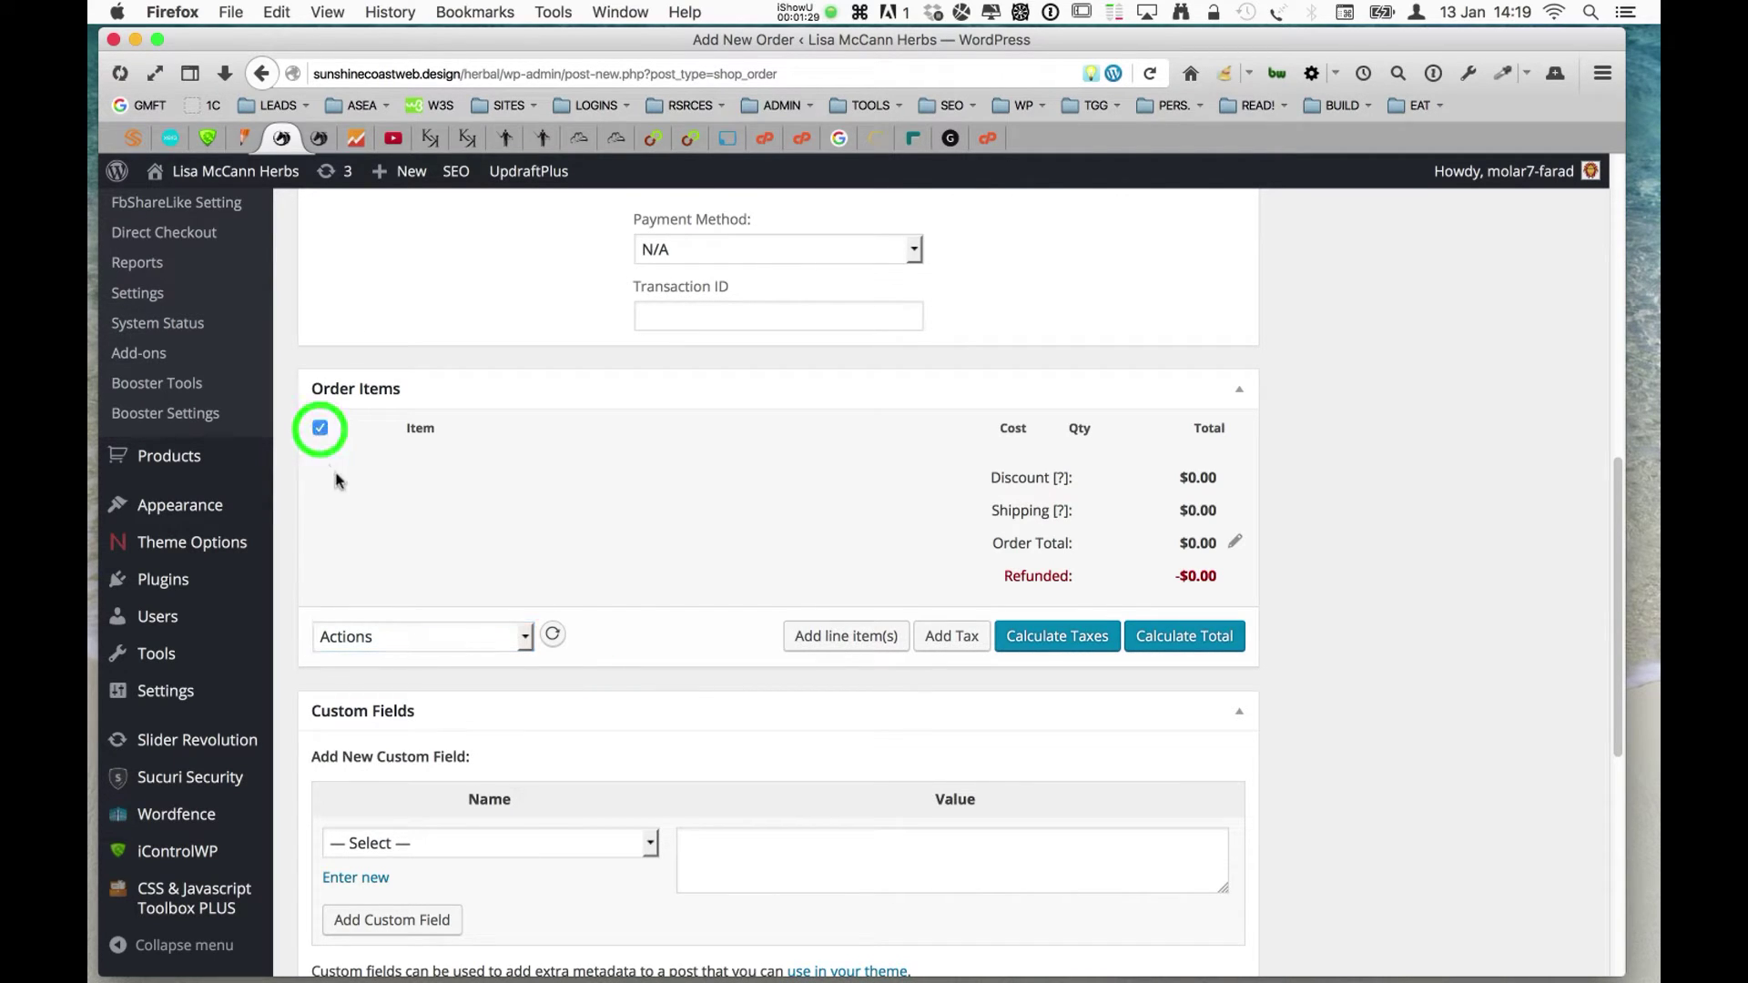
click(826, 632)
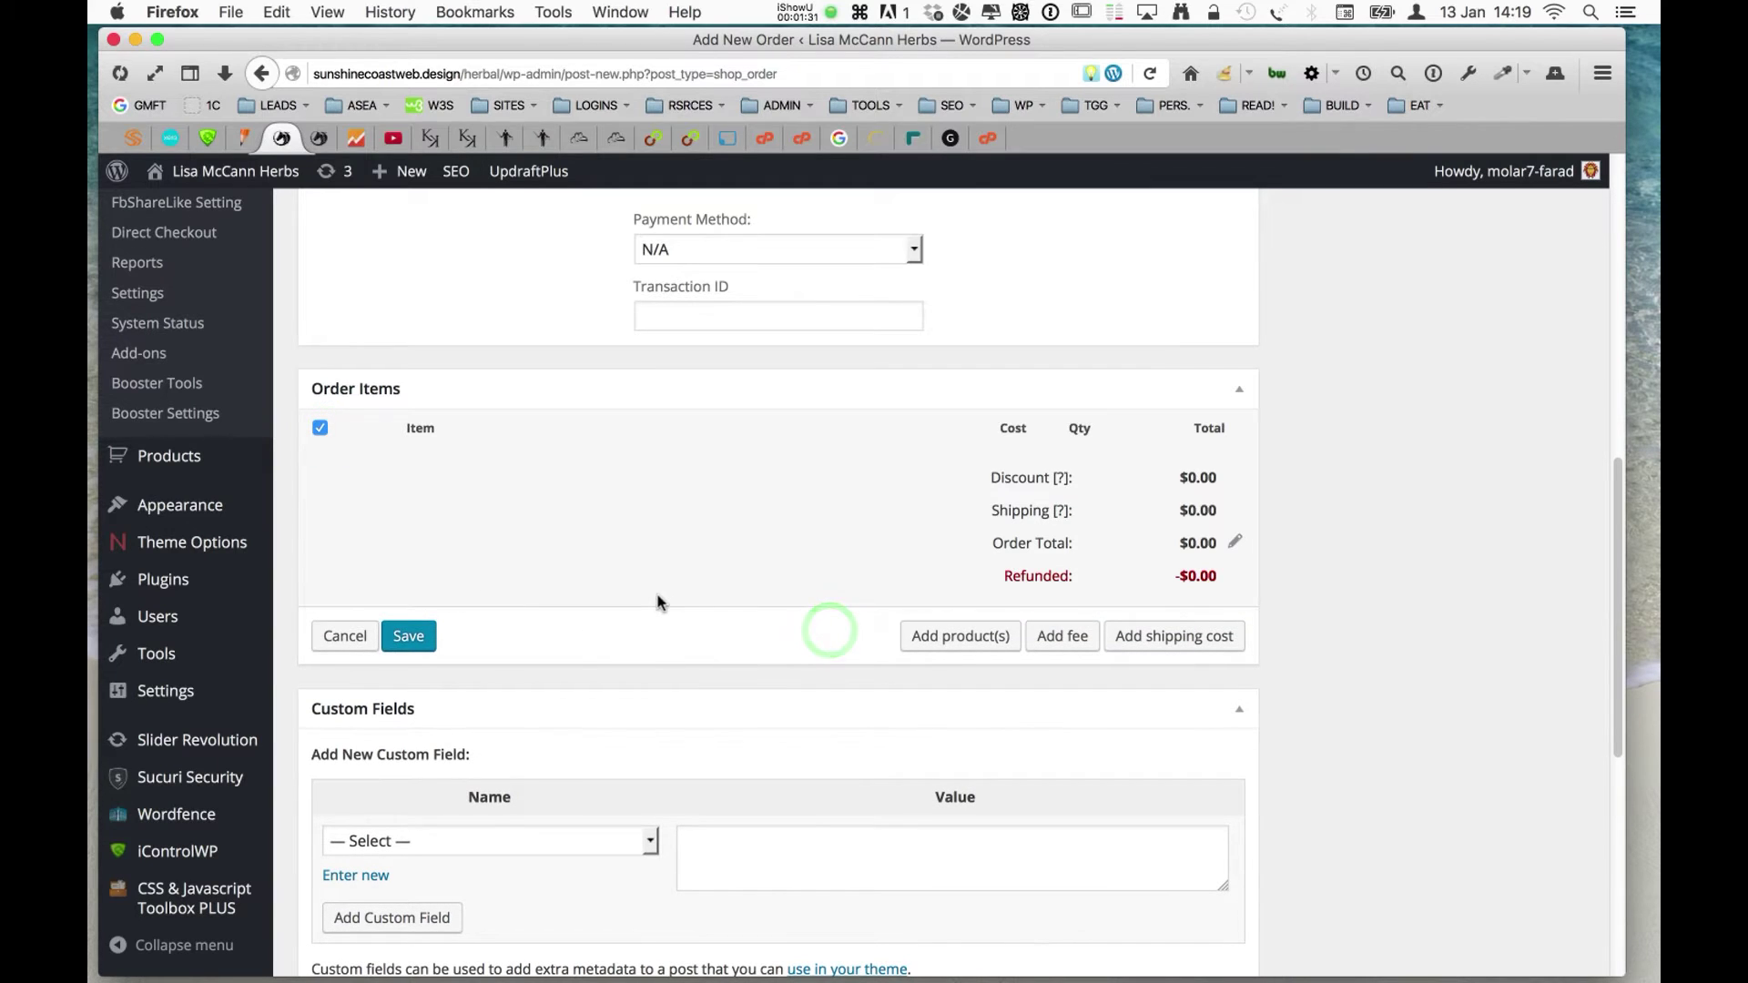
- Add Brewers Yeast – Human grade 3kg and #779 Clivers – Galium aparine 1kg to the order
click(953, 637)
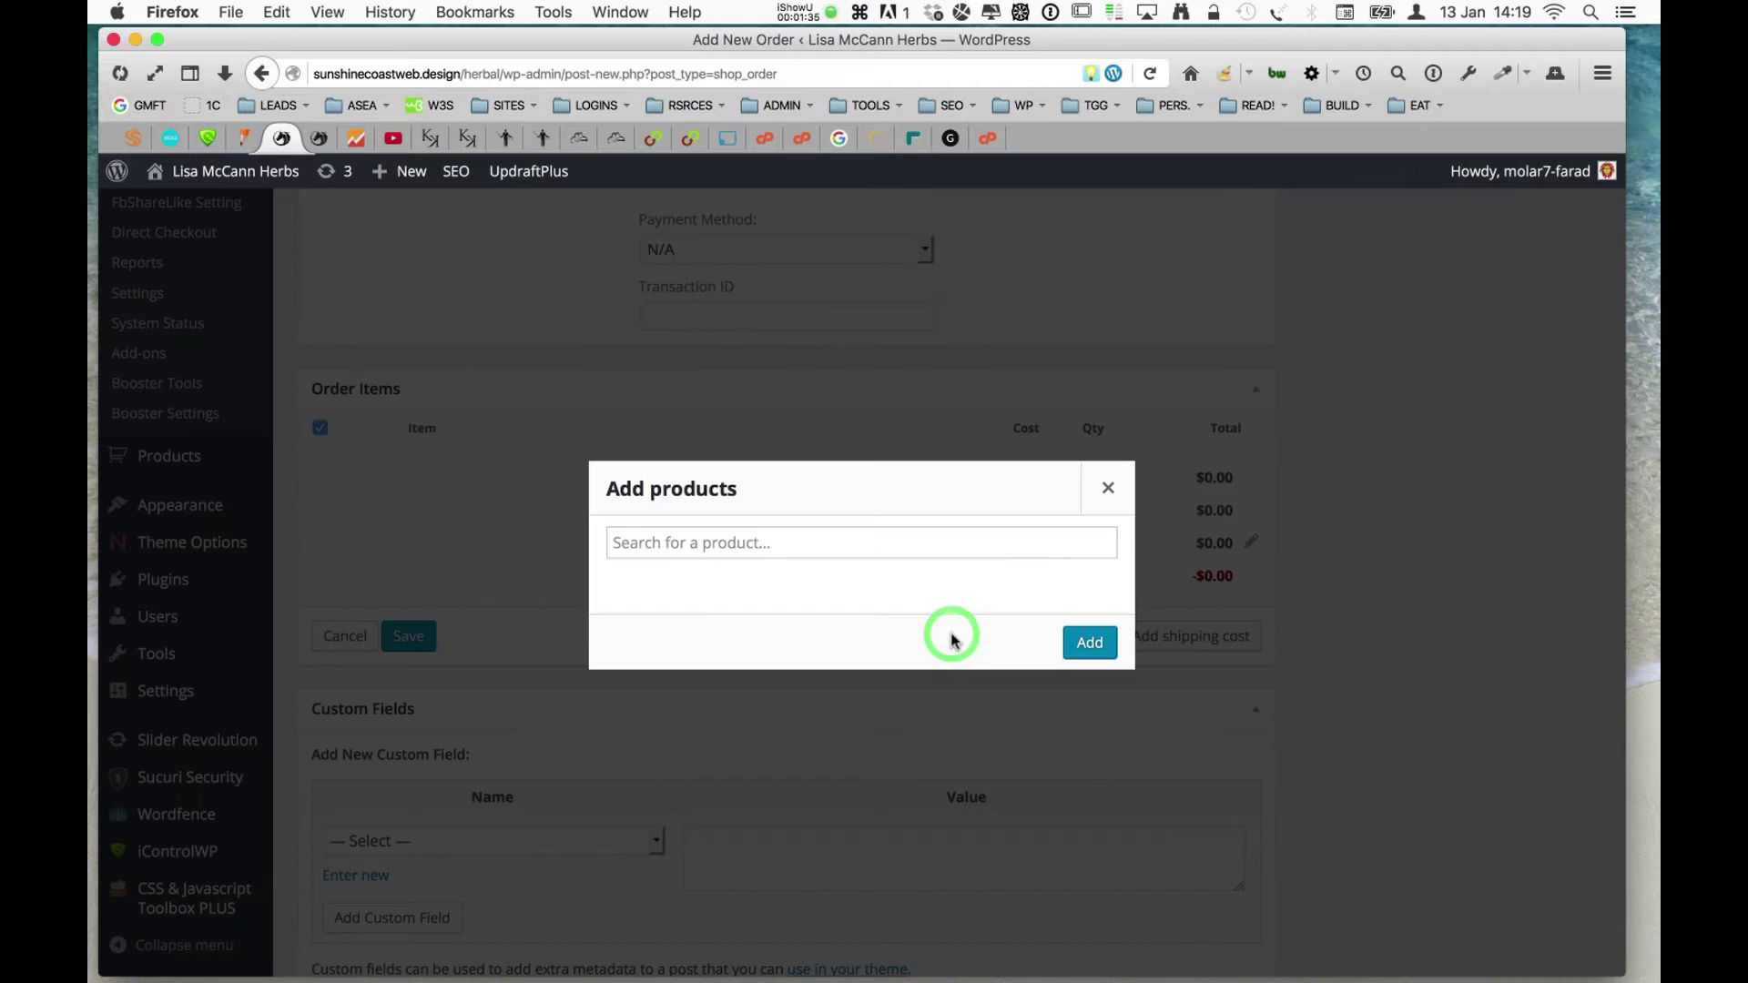
click(784, 542)
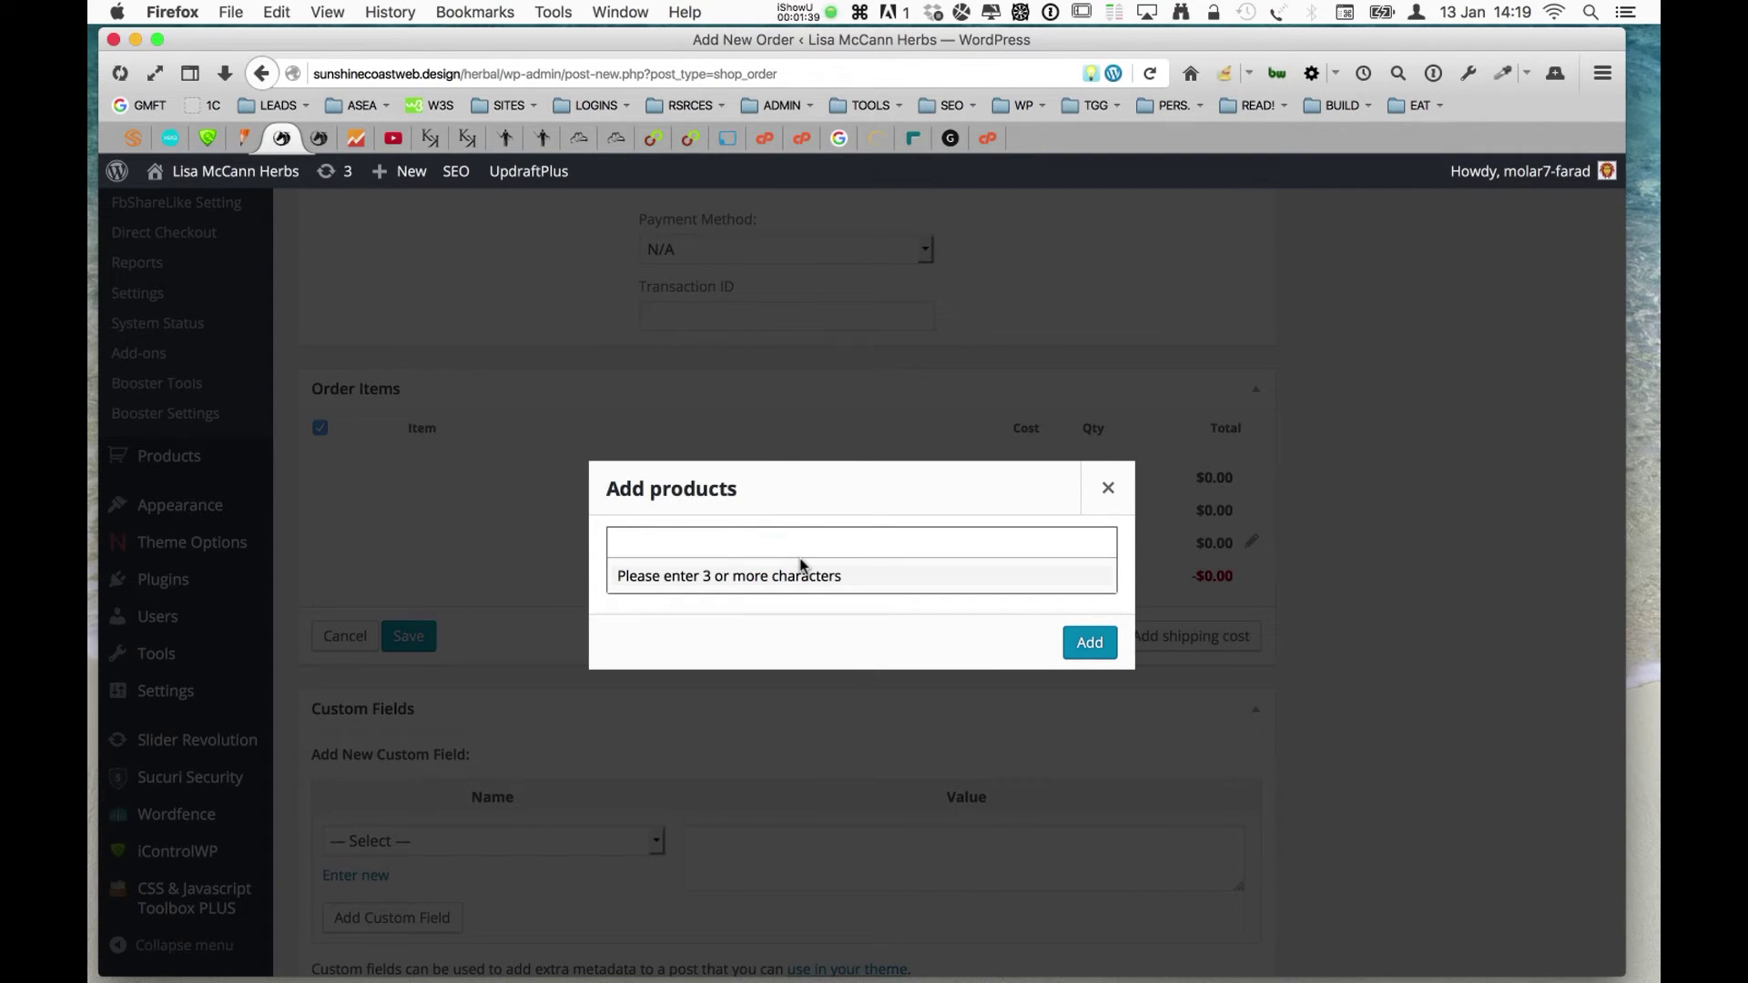
text(yeast)
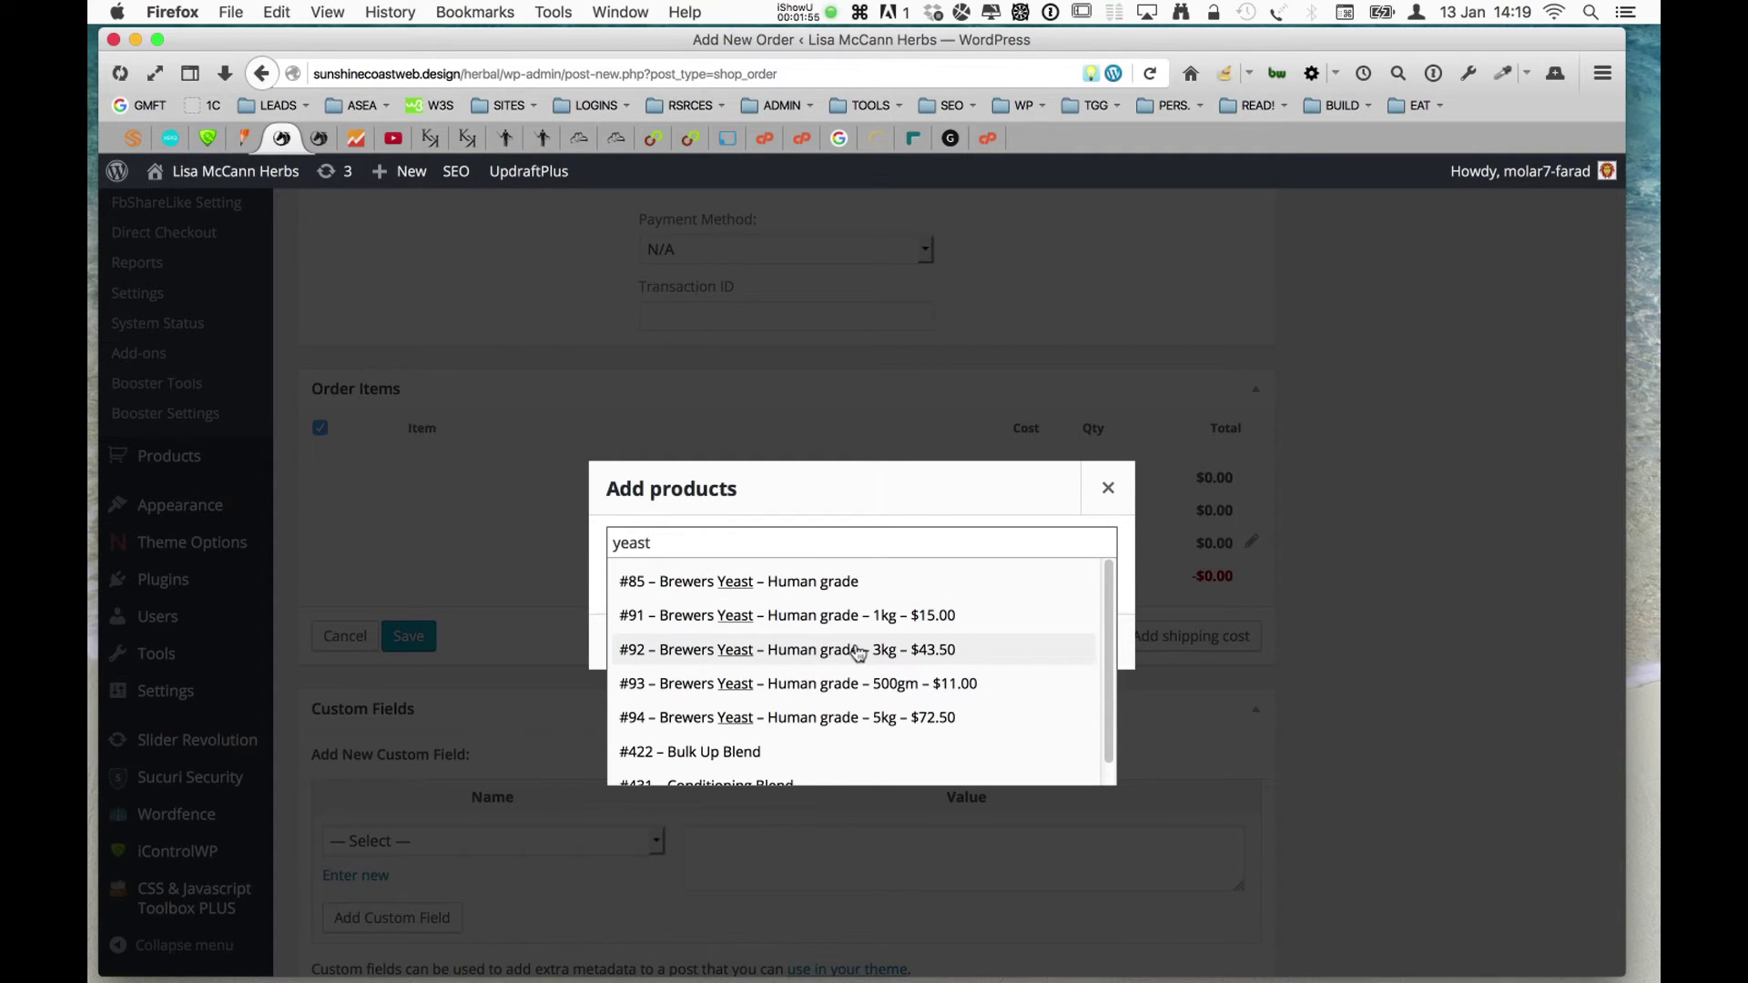
click(824, 648)
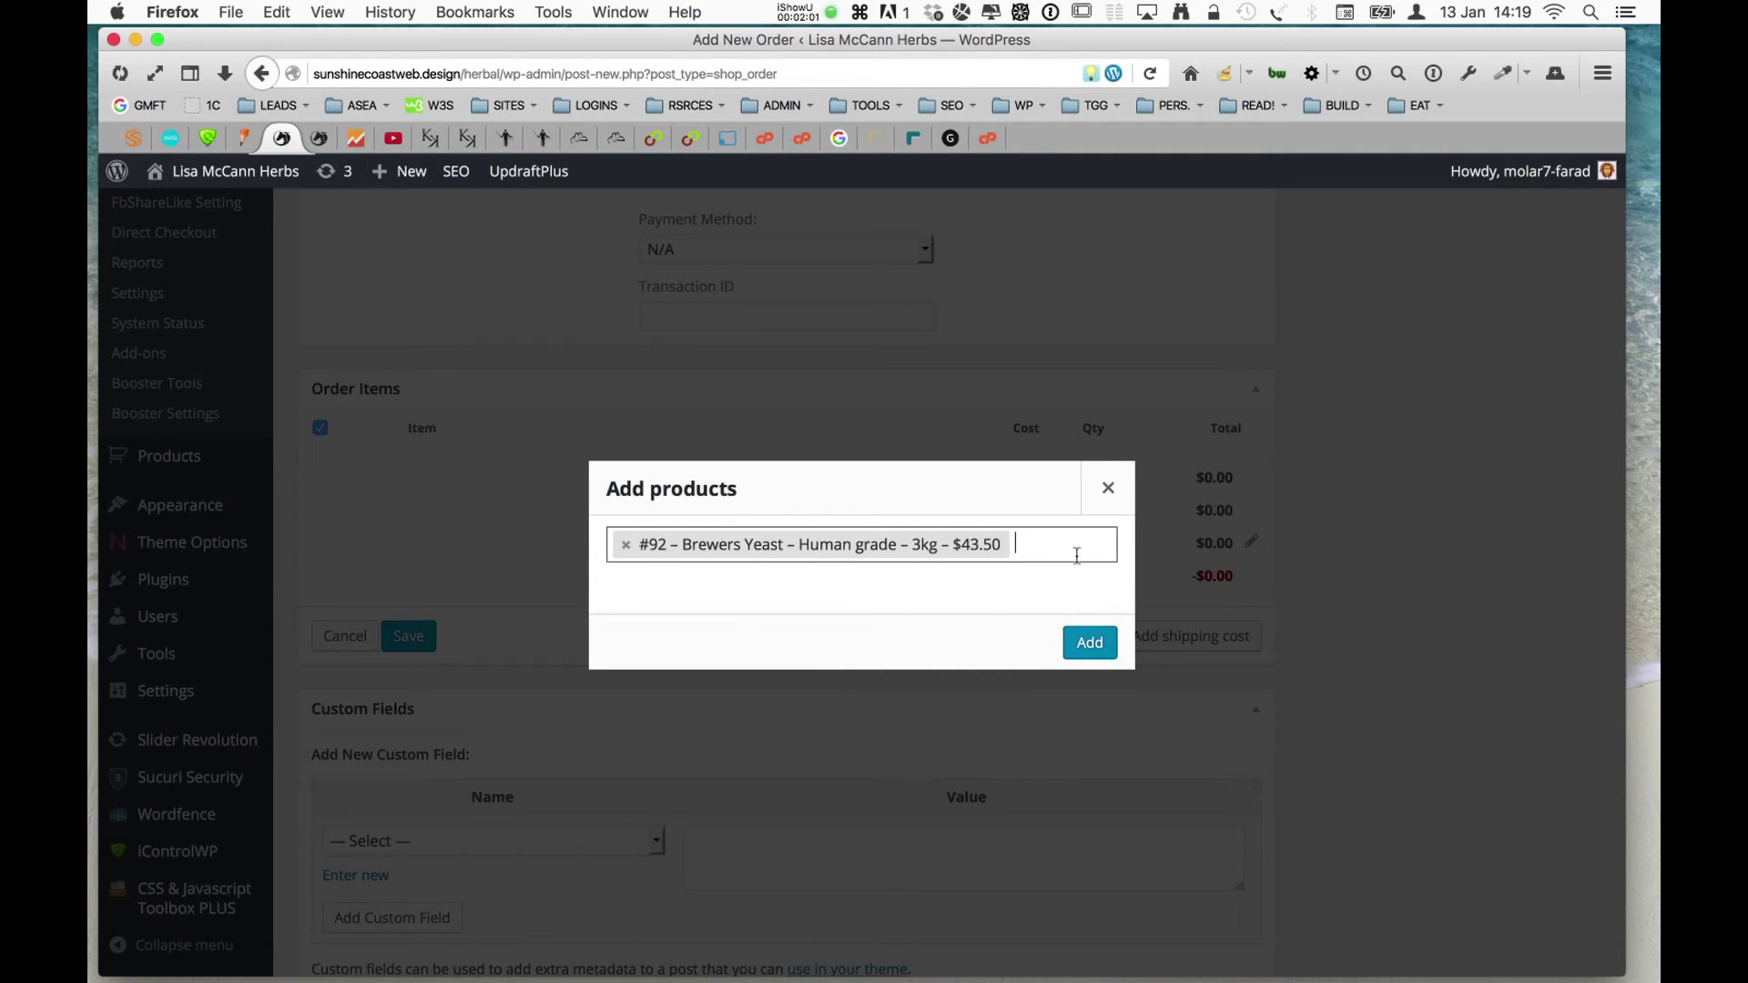
text(cl)
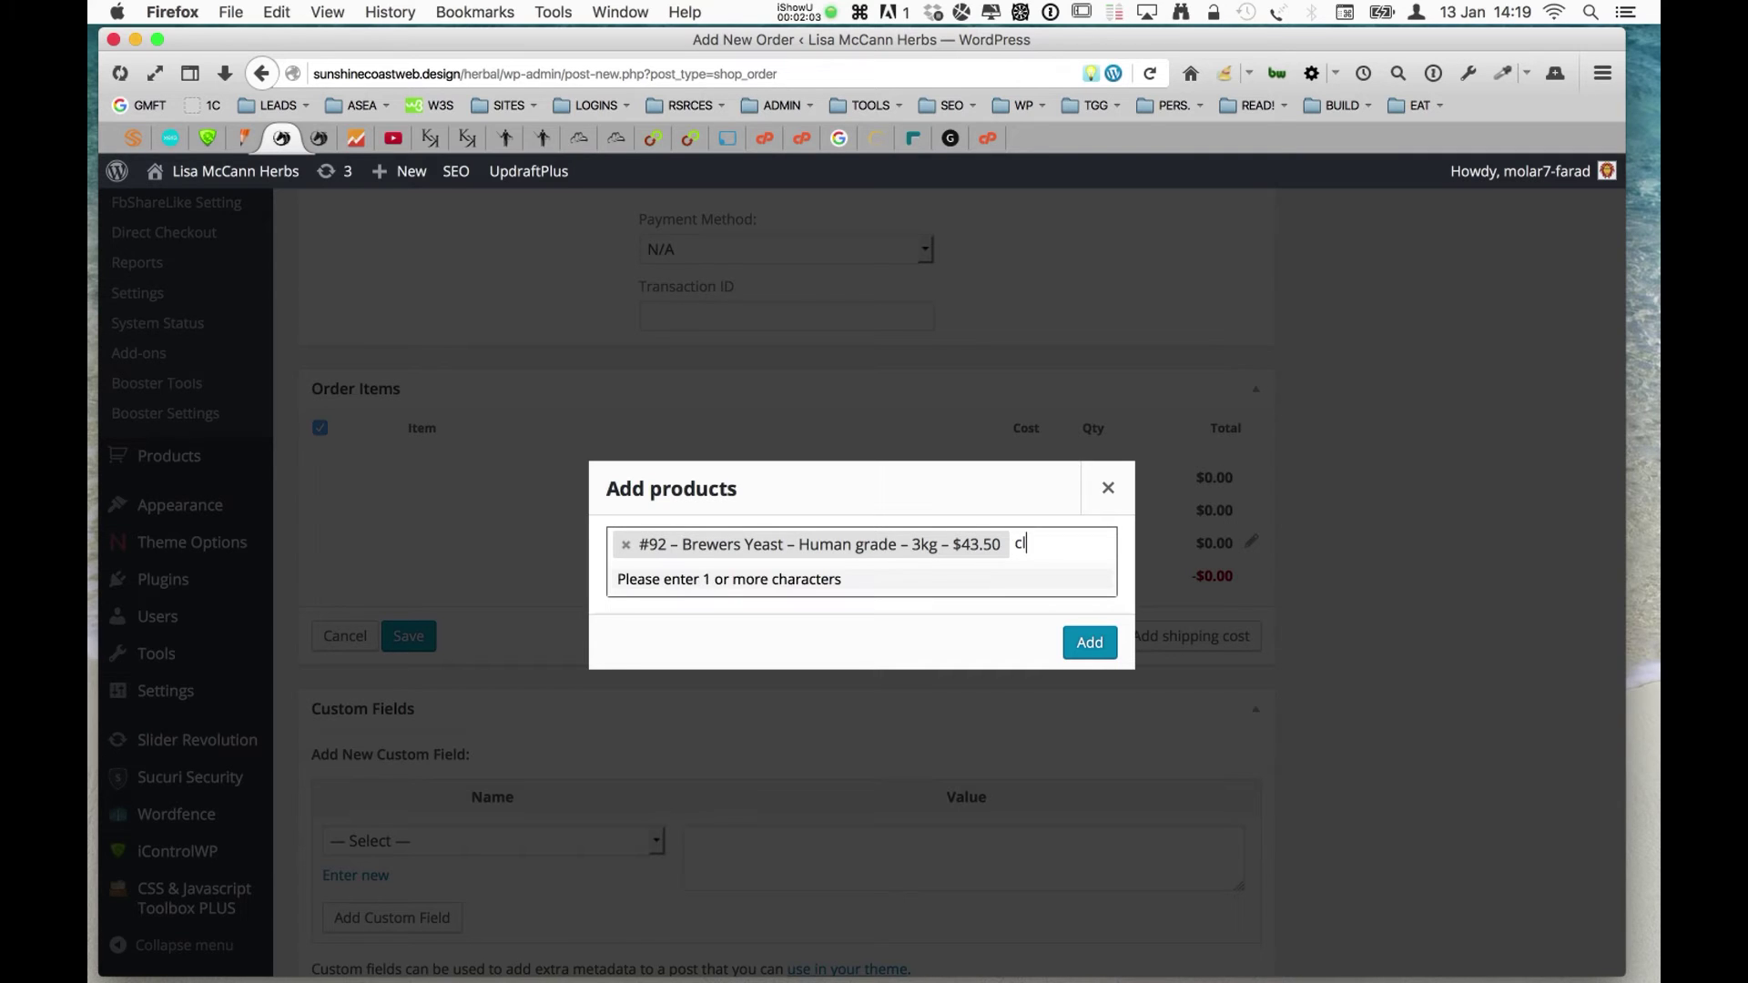
text(i)
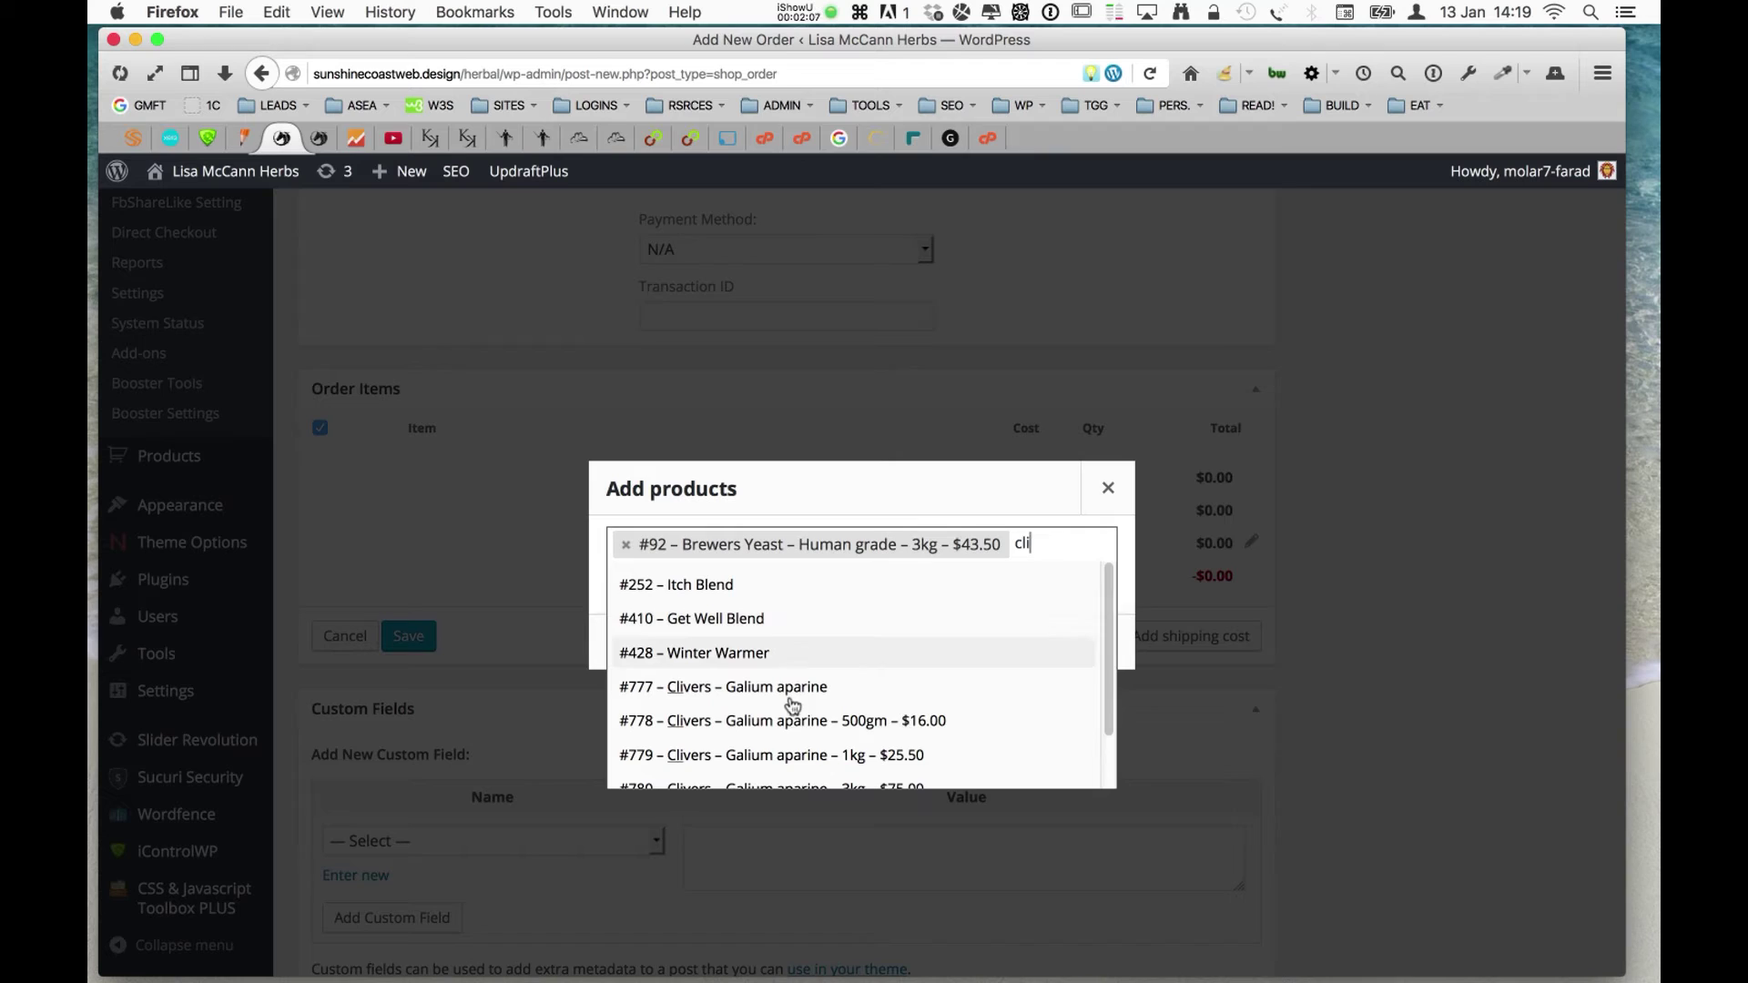
scroll(824, 719, down, 2)
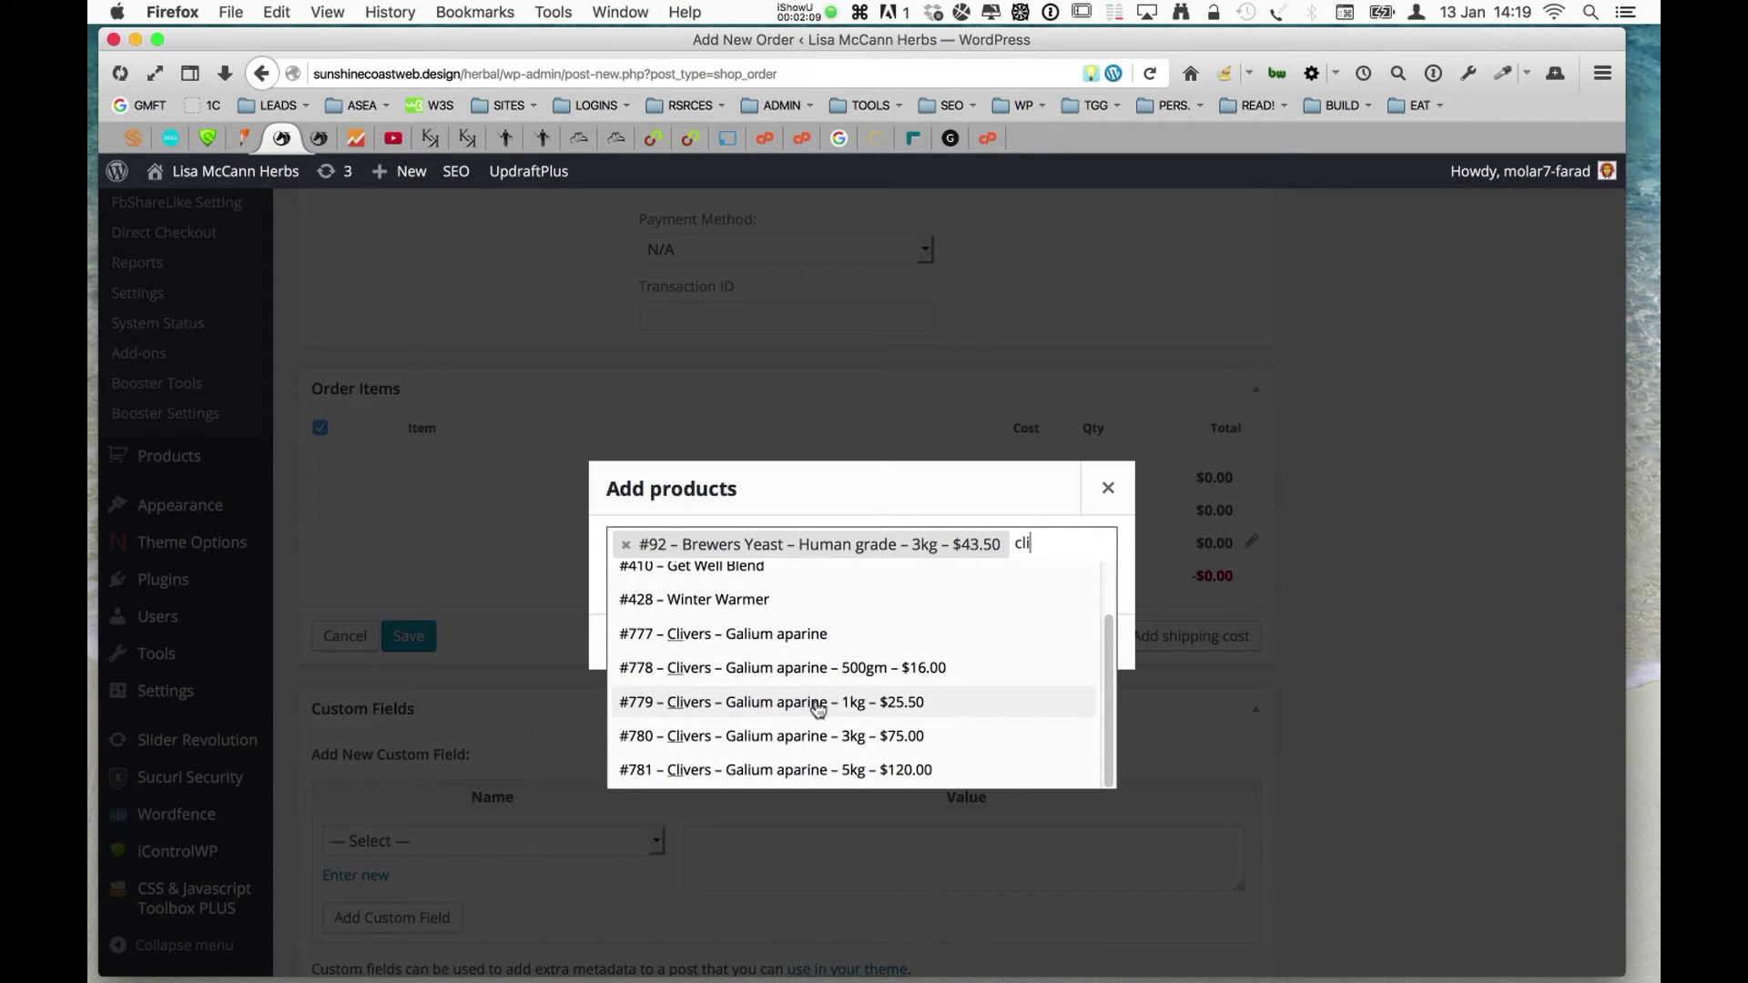
click(815, 708)
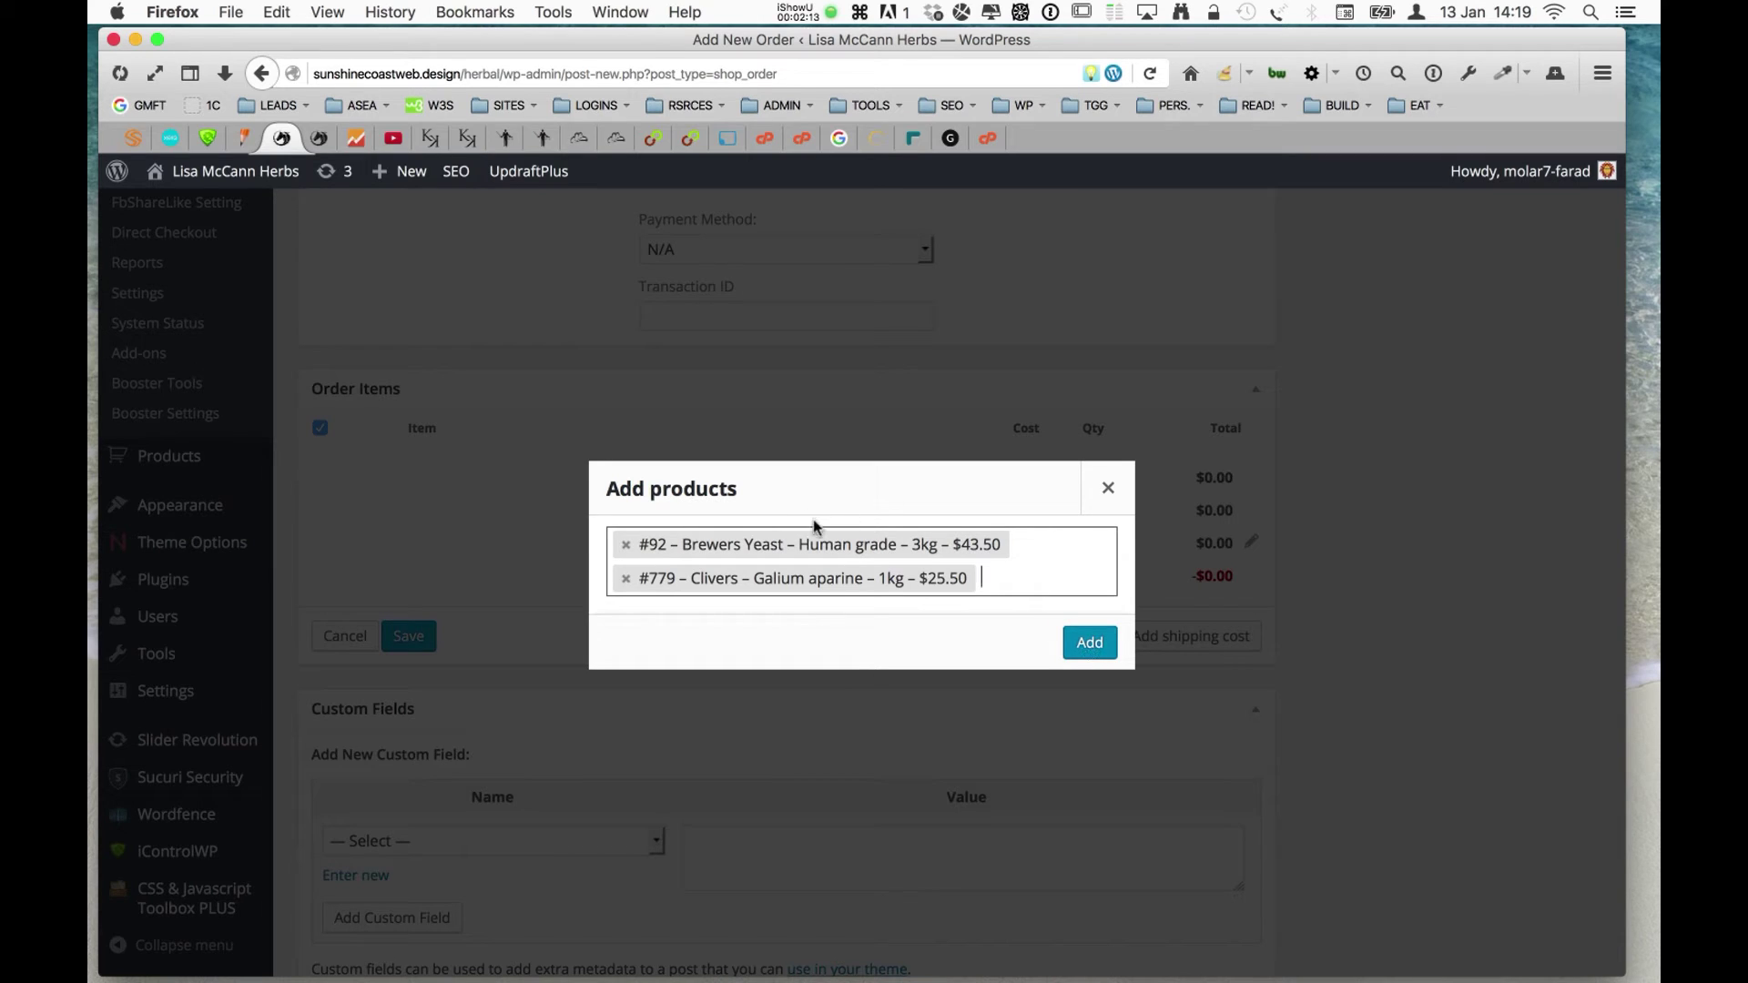
click(1088, 645)
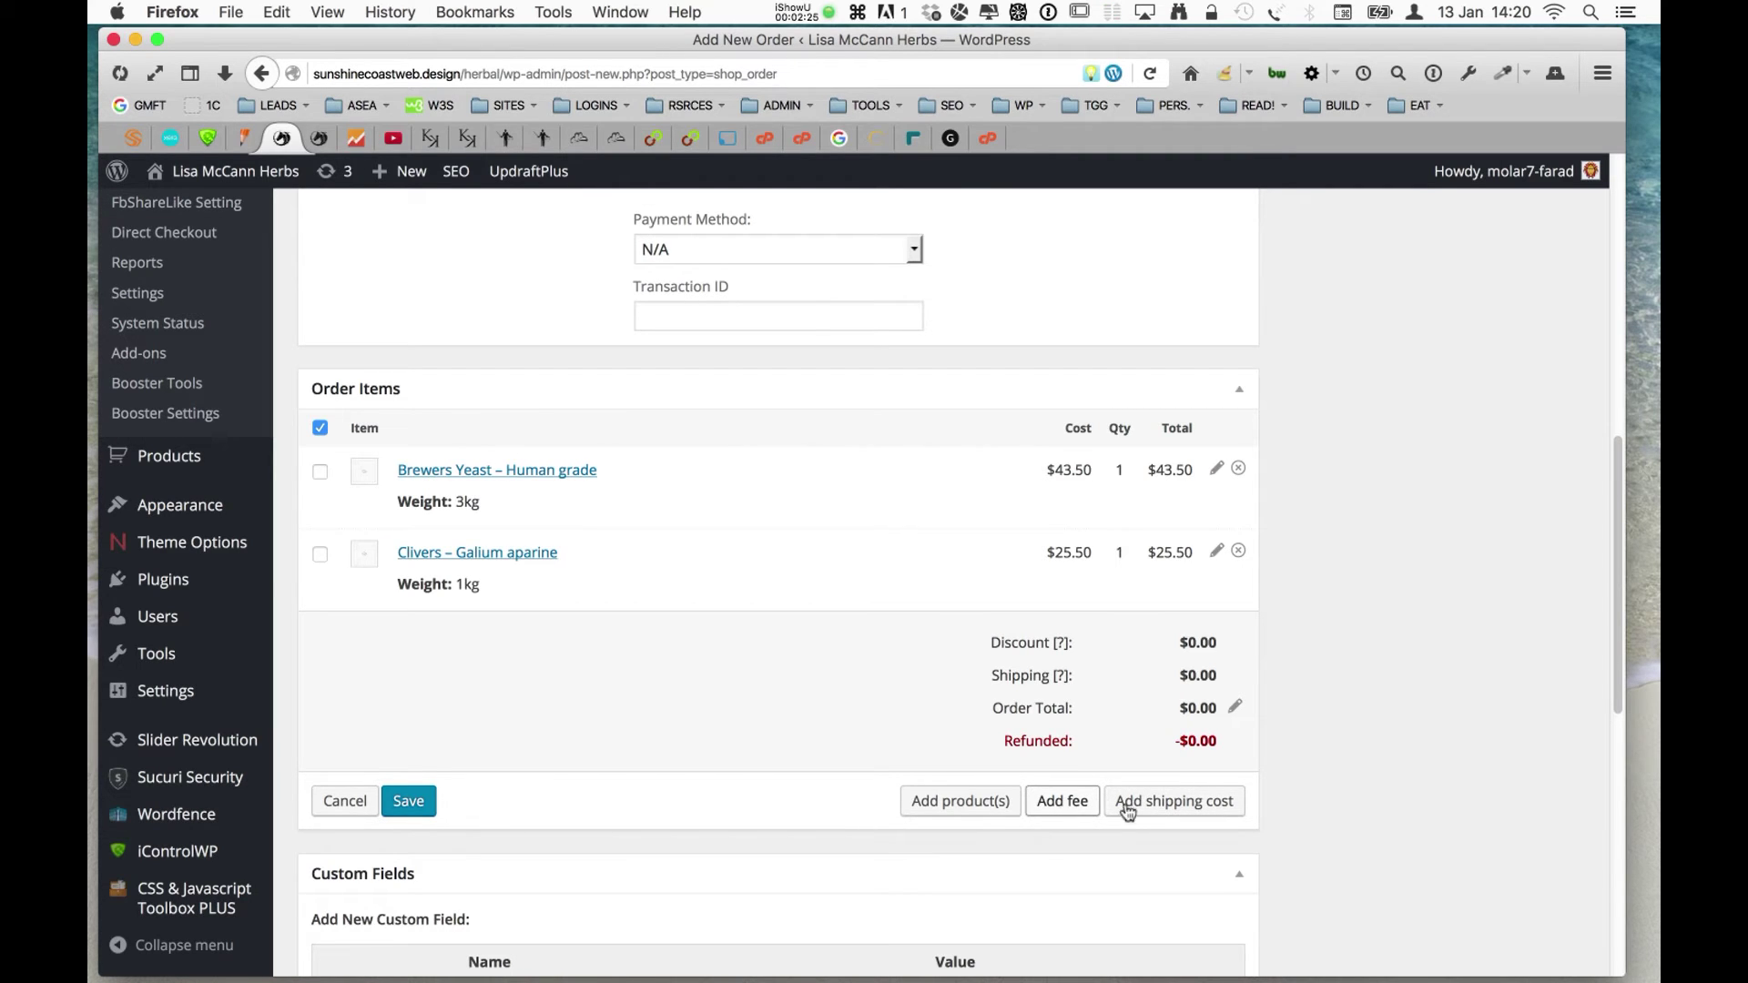
click(1149, 800)
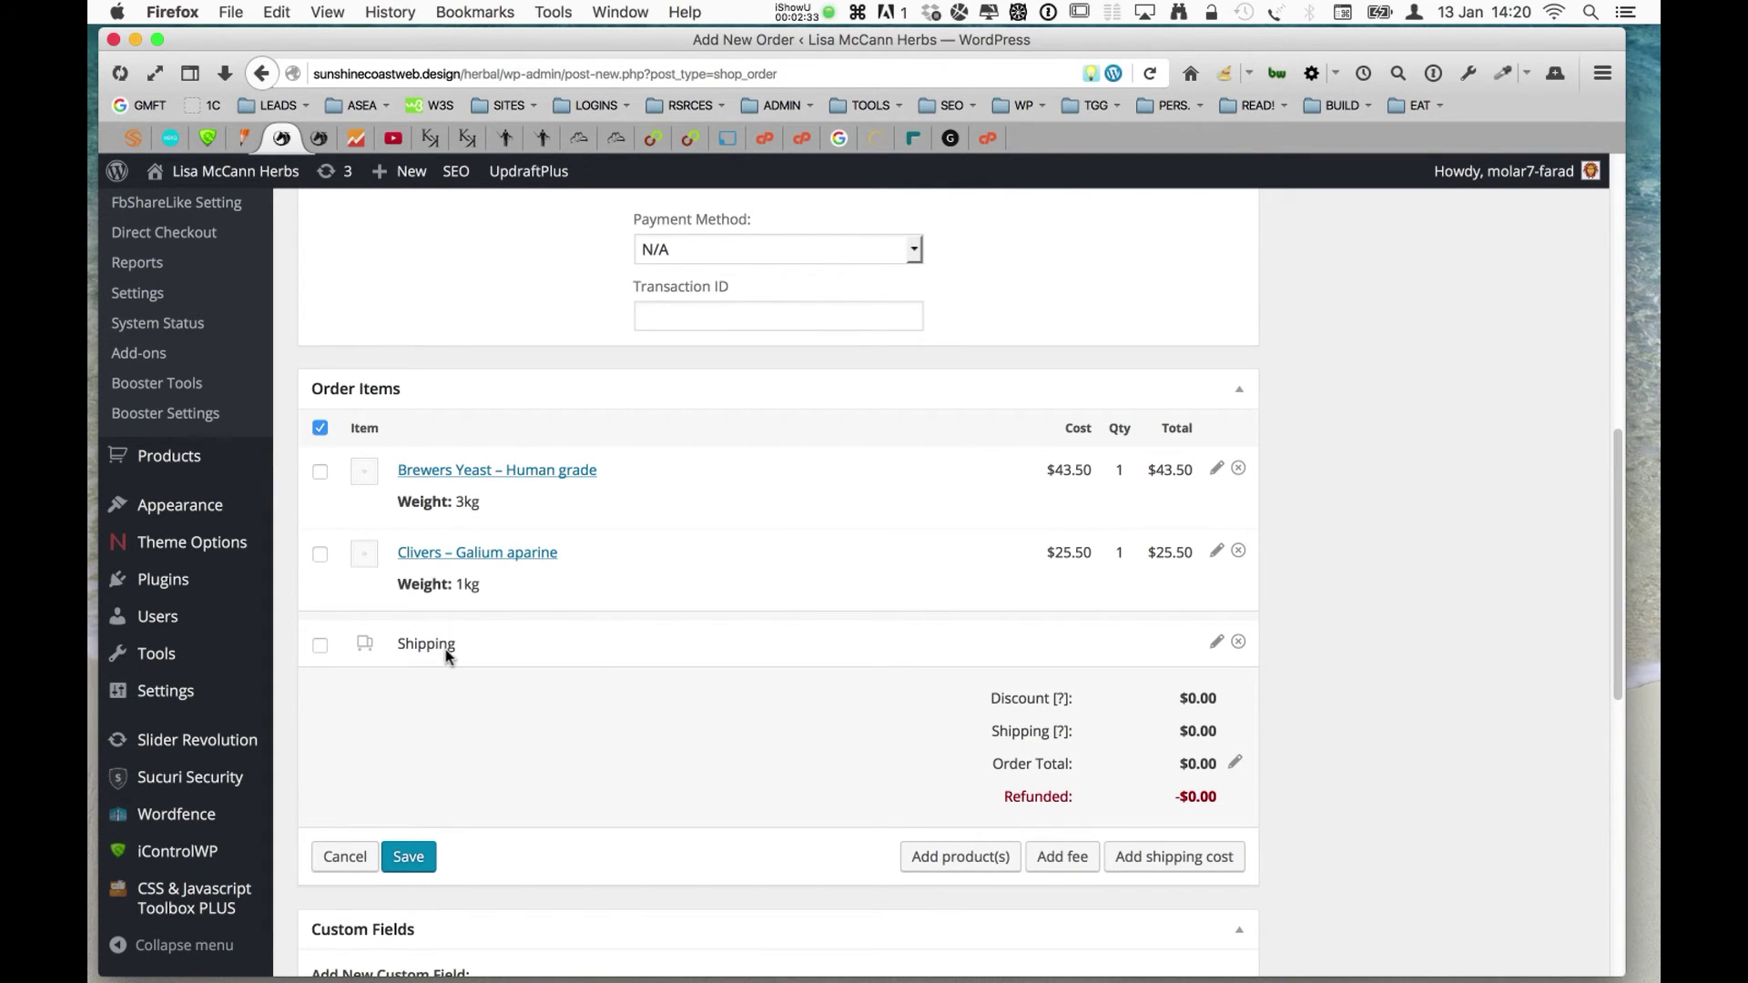
scroll(405, 728, down, 3)
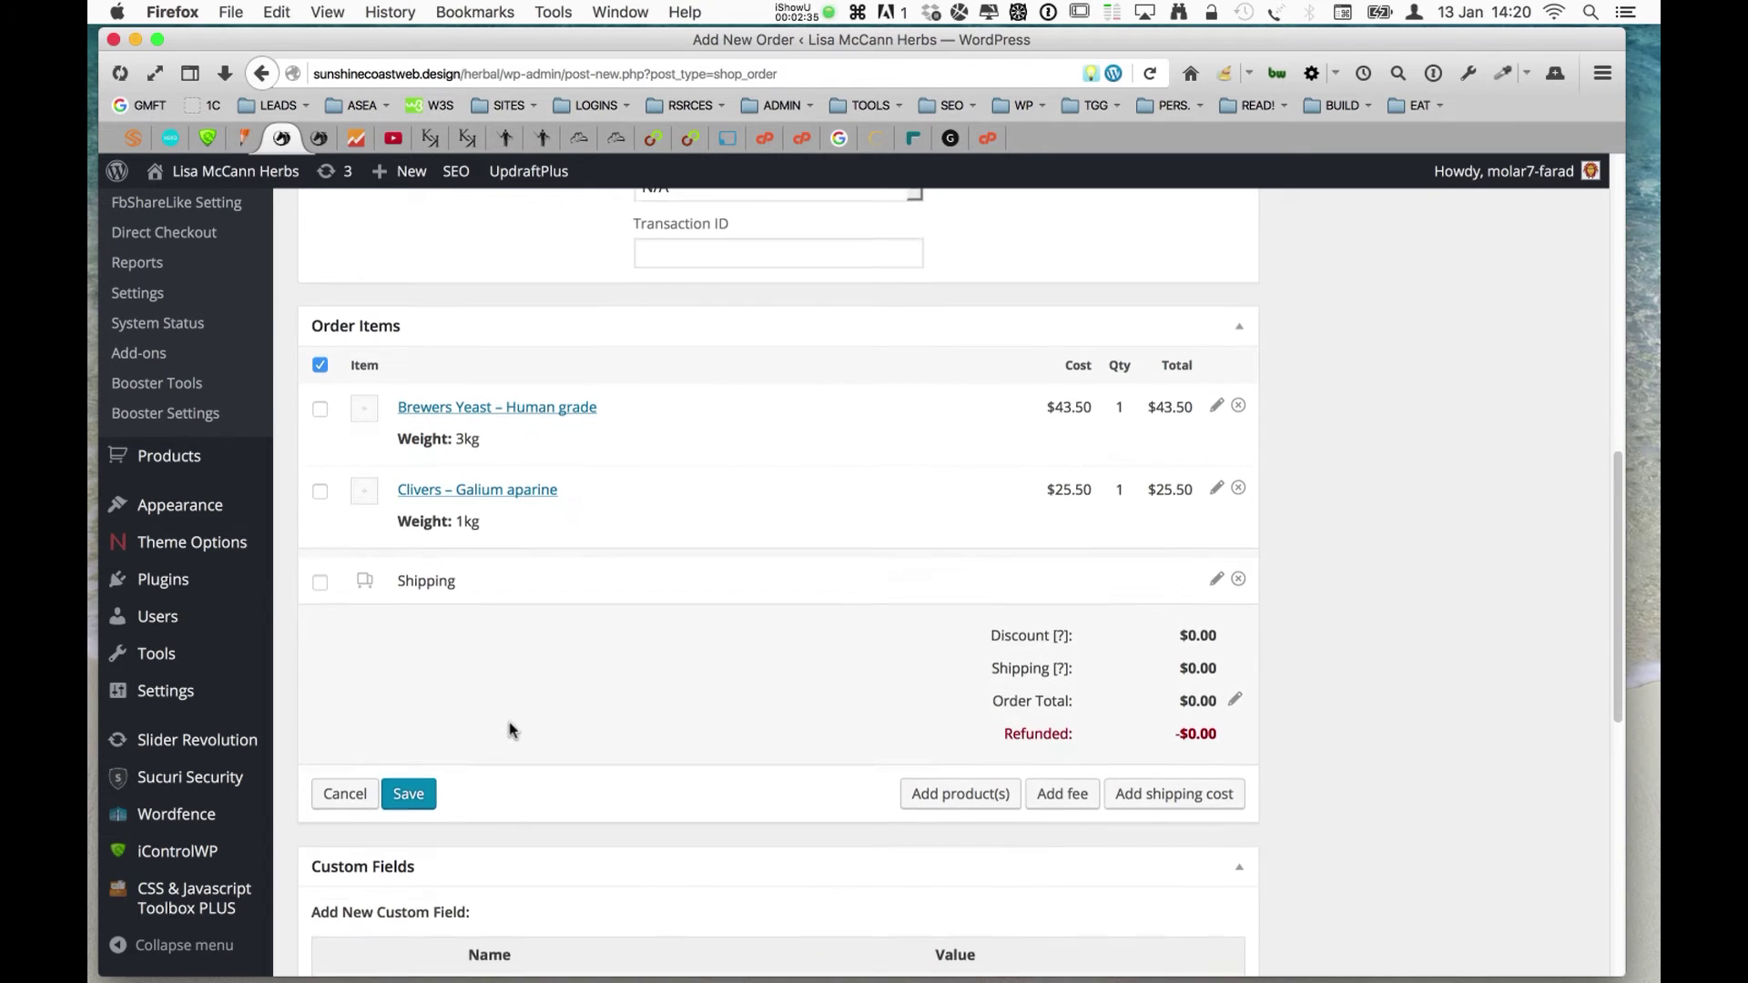
scroll(542, 710, up, 4)
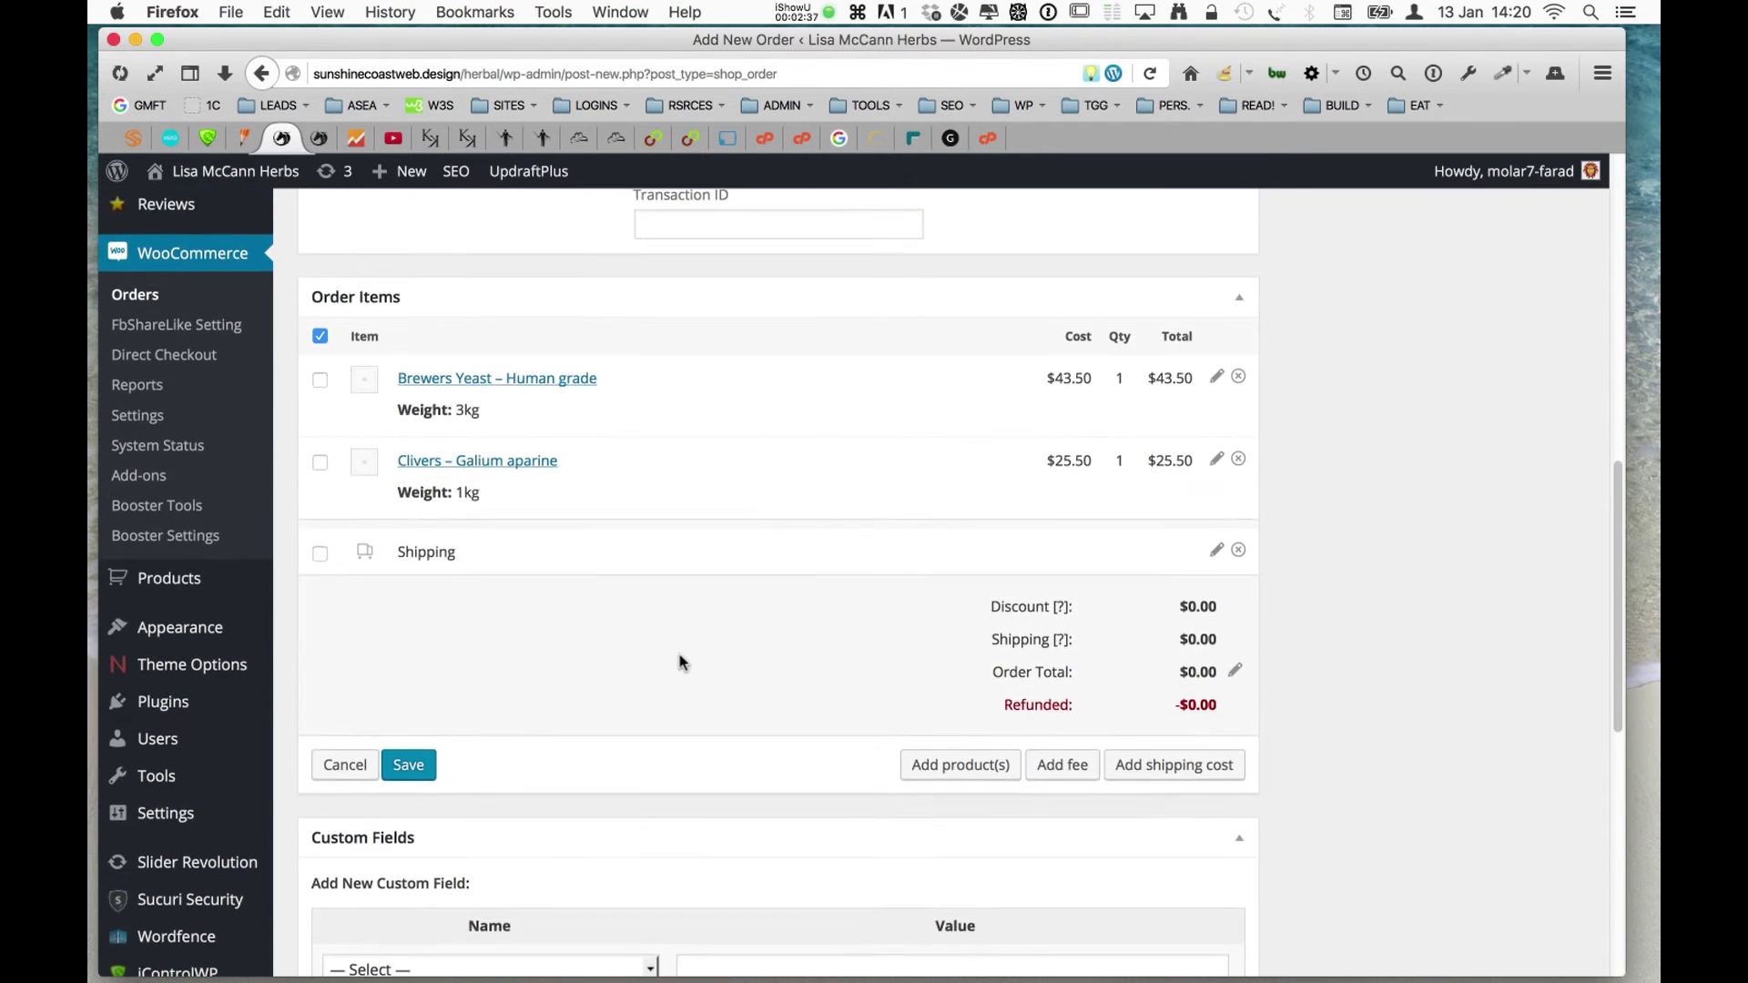
click(319, 599)
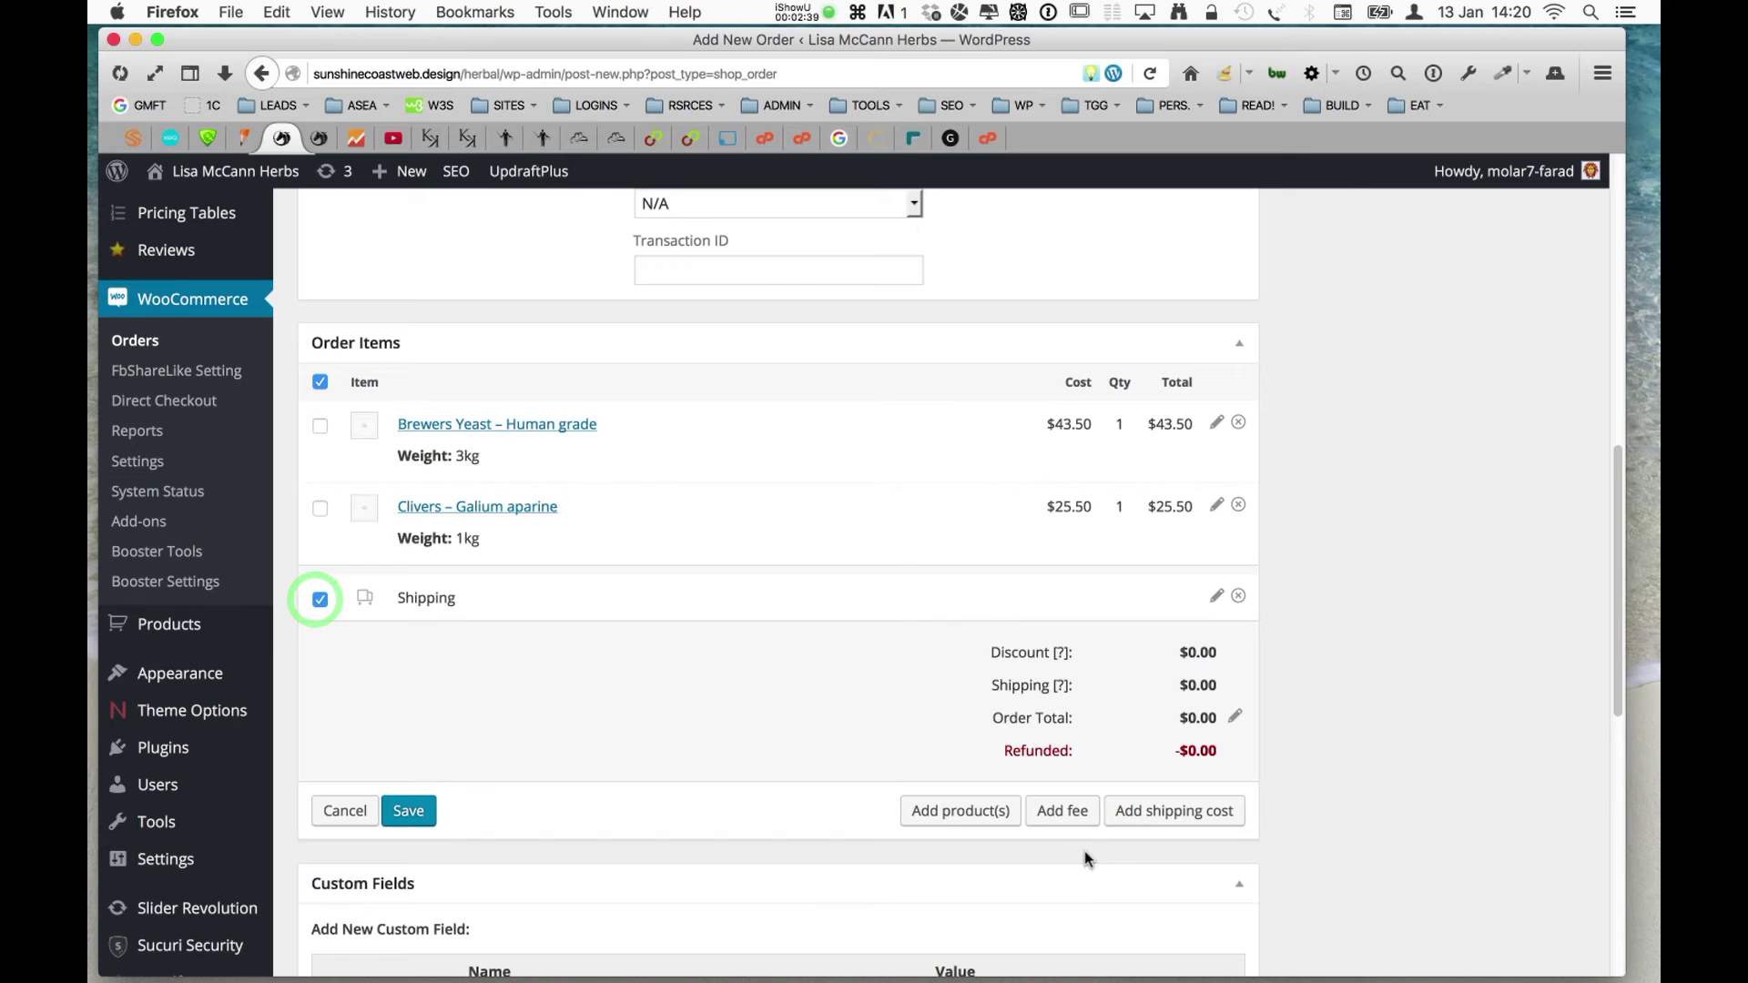
click(1145, 817)
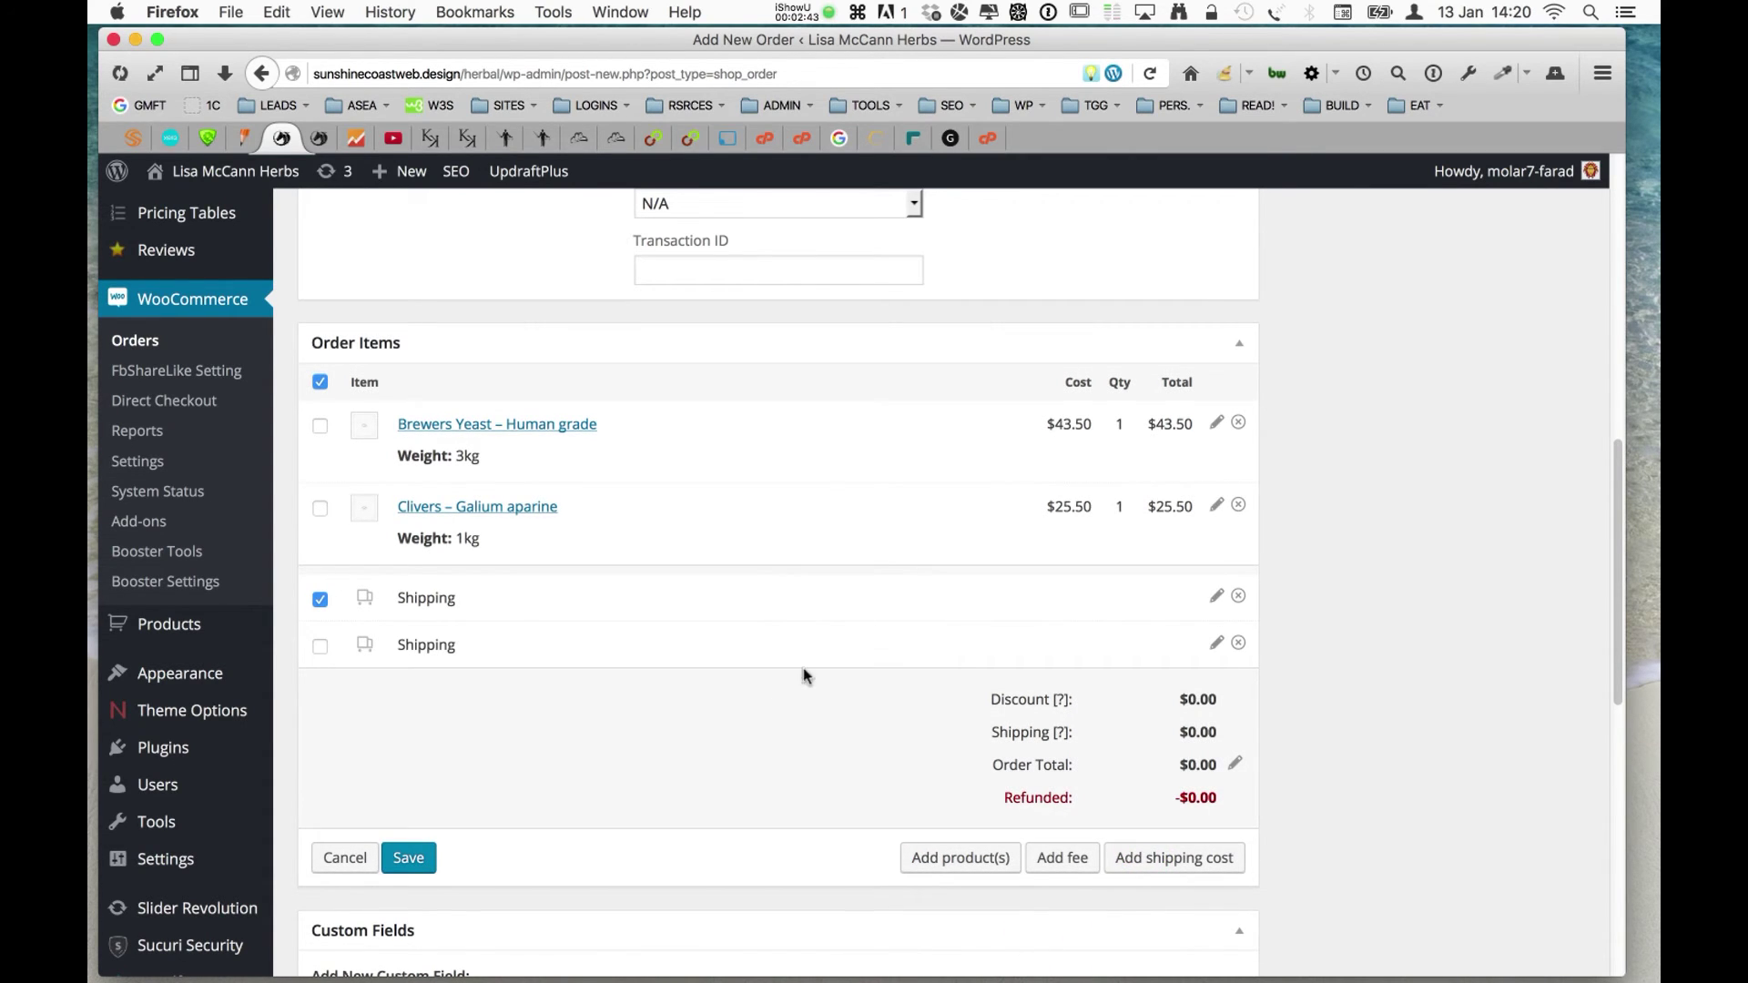
click(1238, 643)
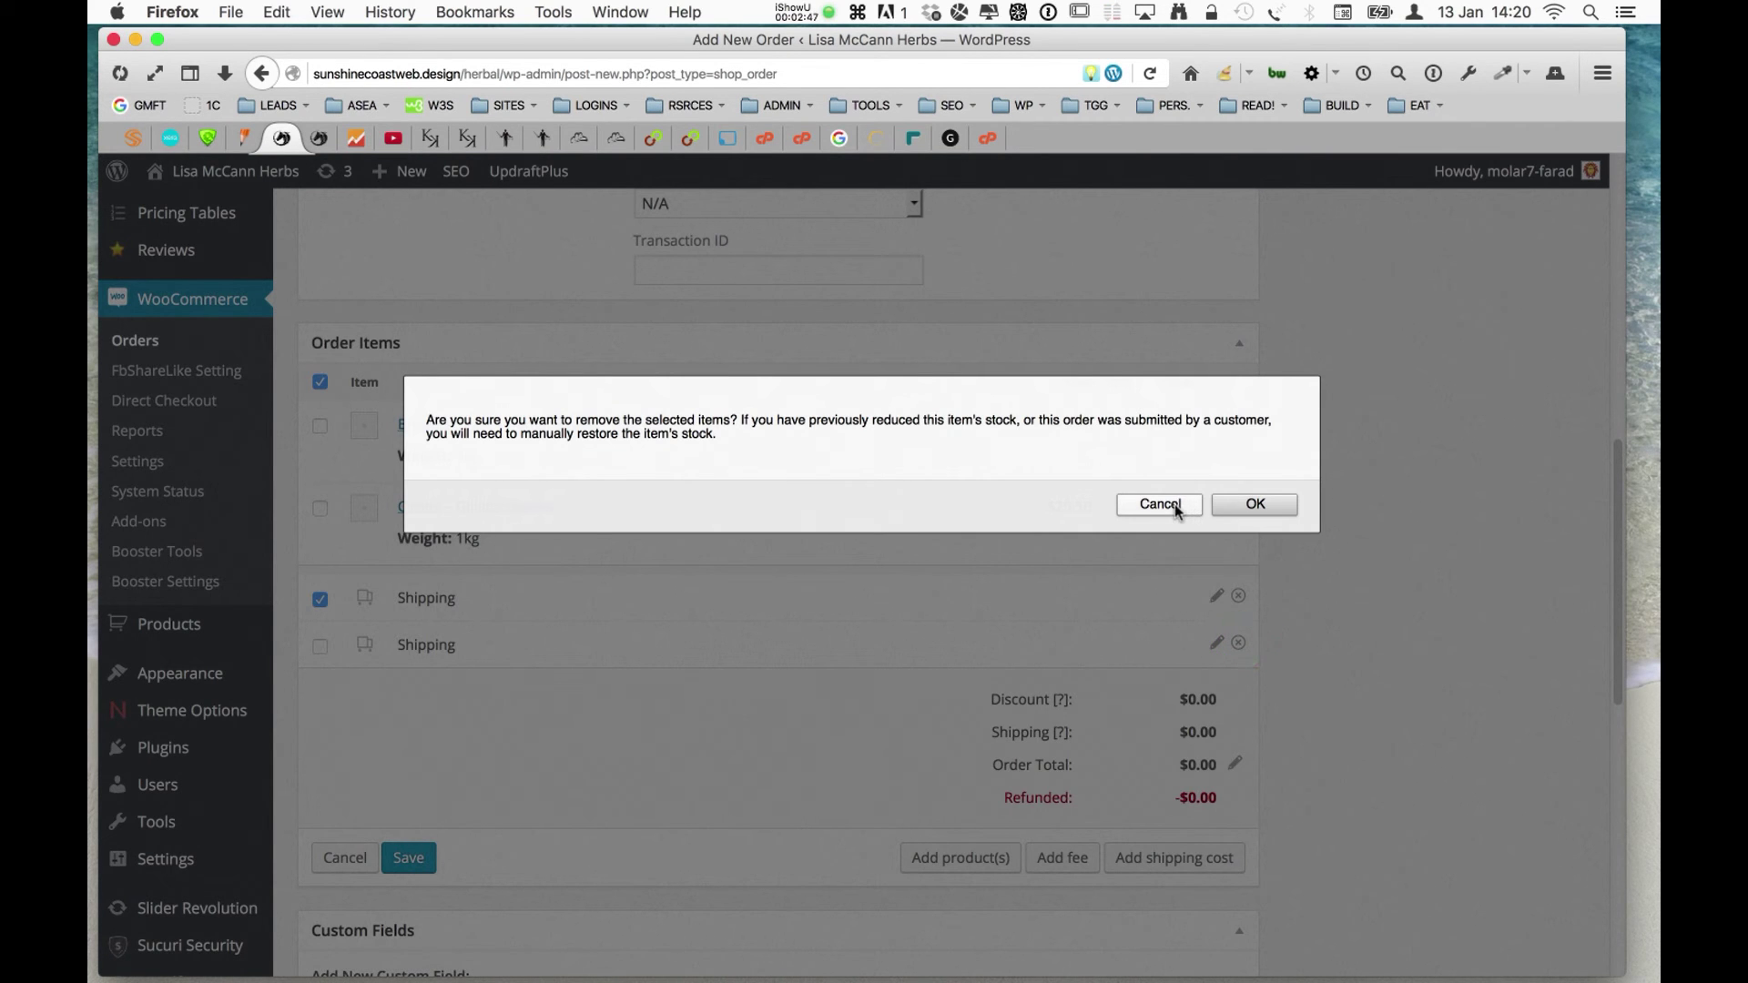
click(1172, 504)
click(1239, 597)
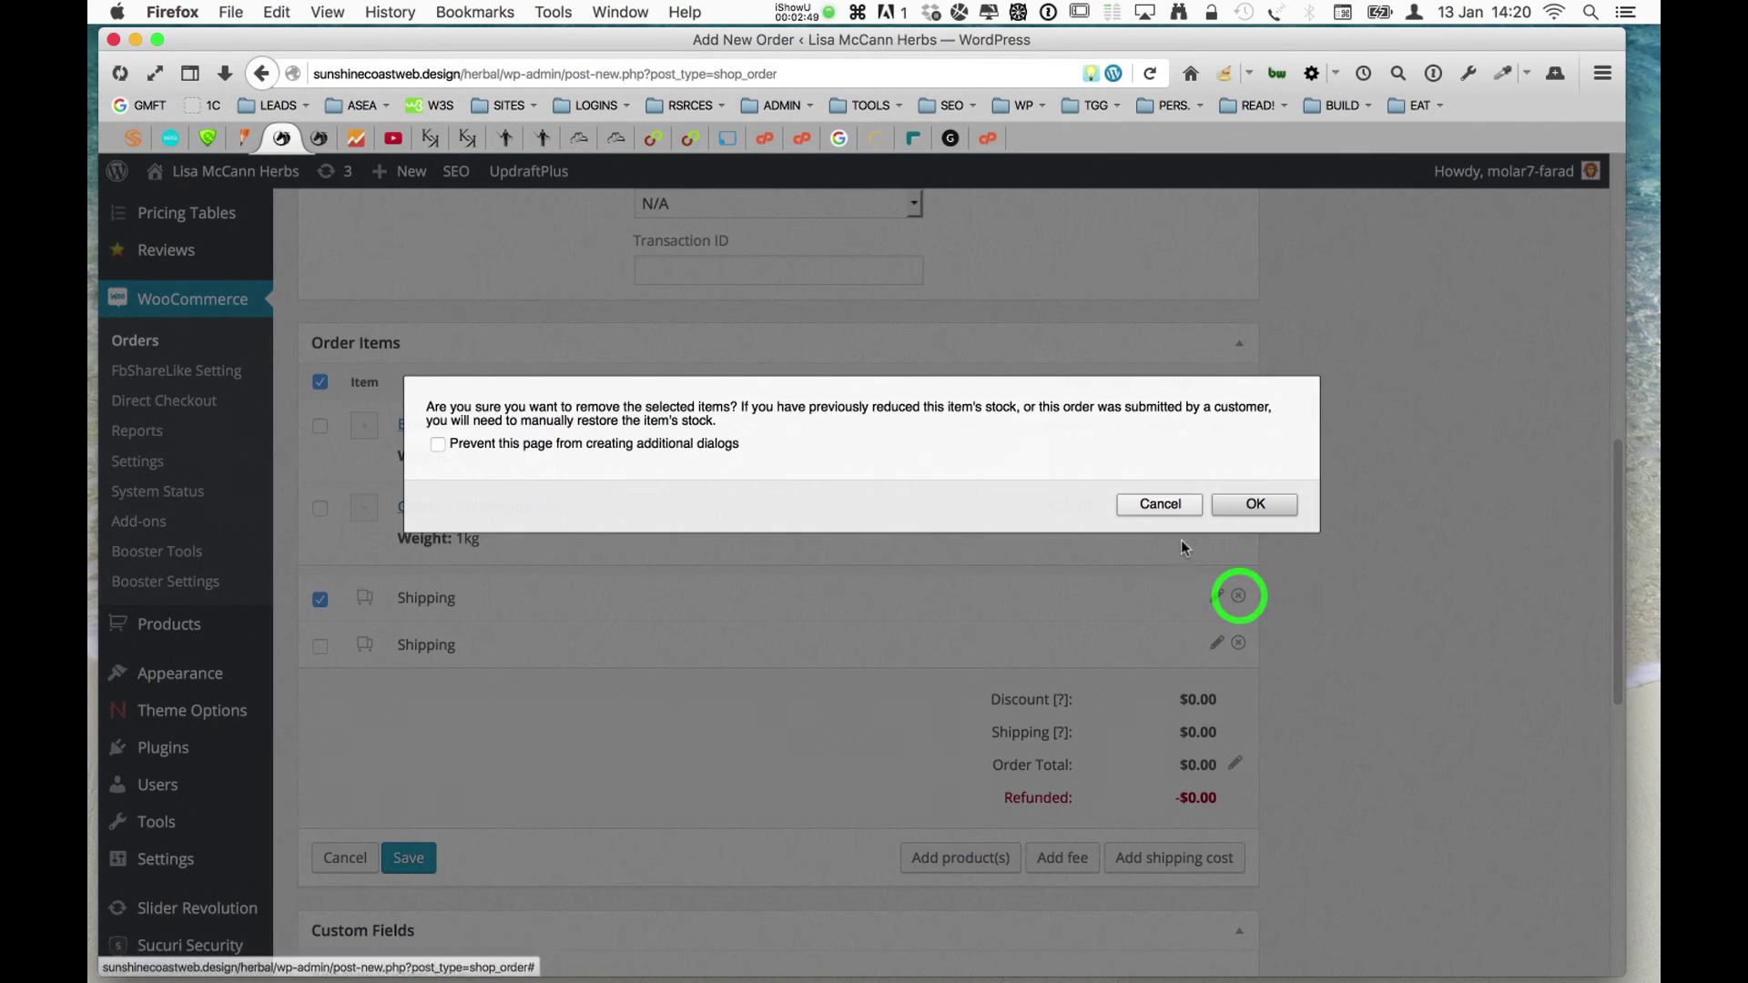
click(1243, 504)
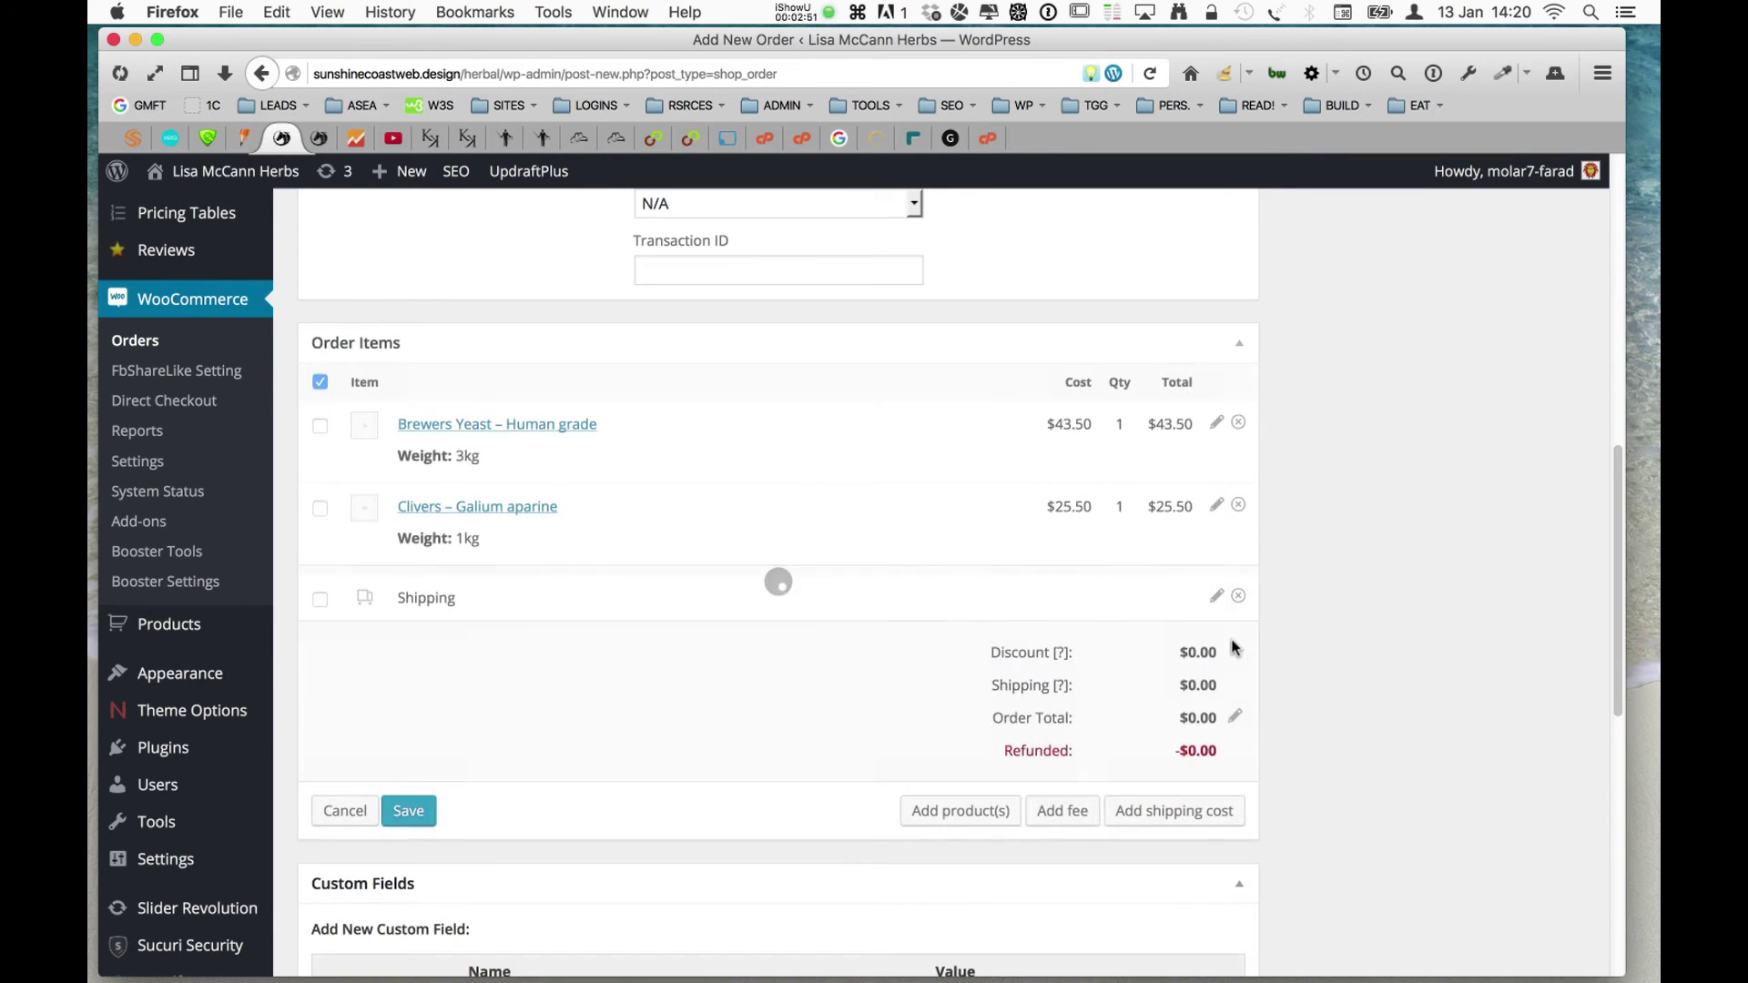
click(1238, 595)
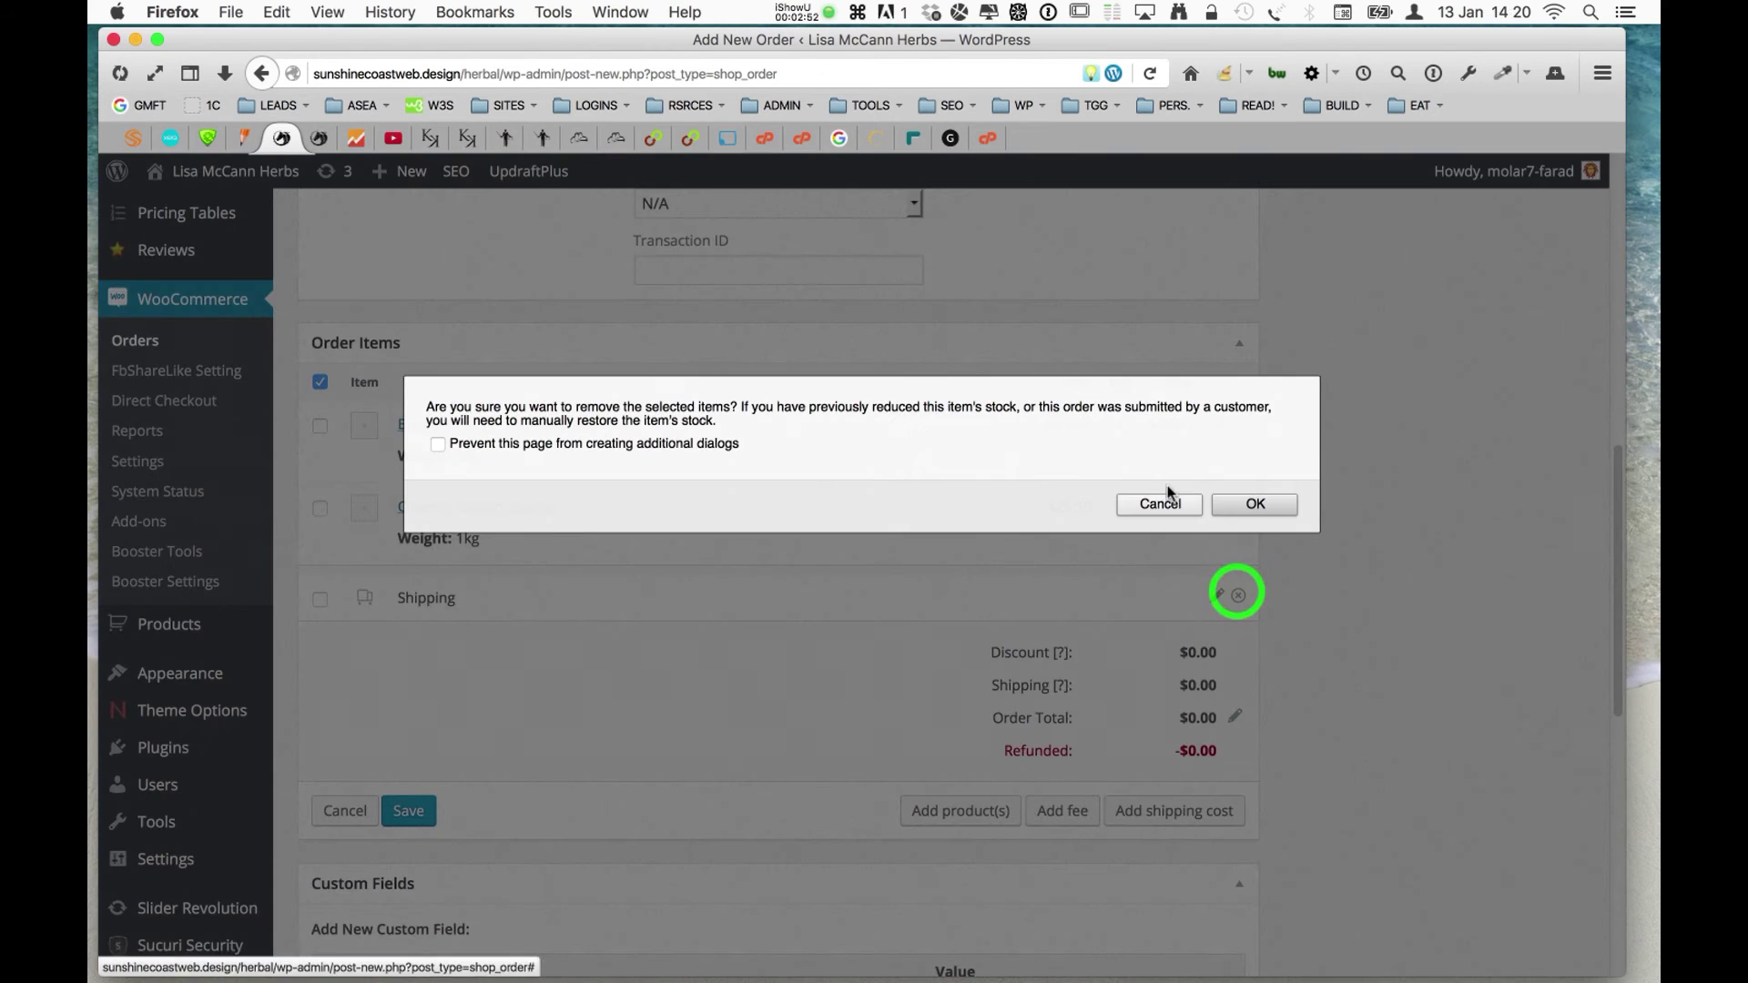
click(1256, 507)
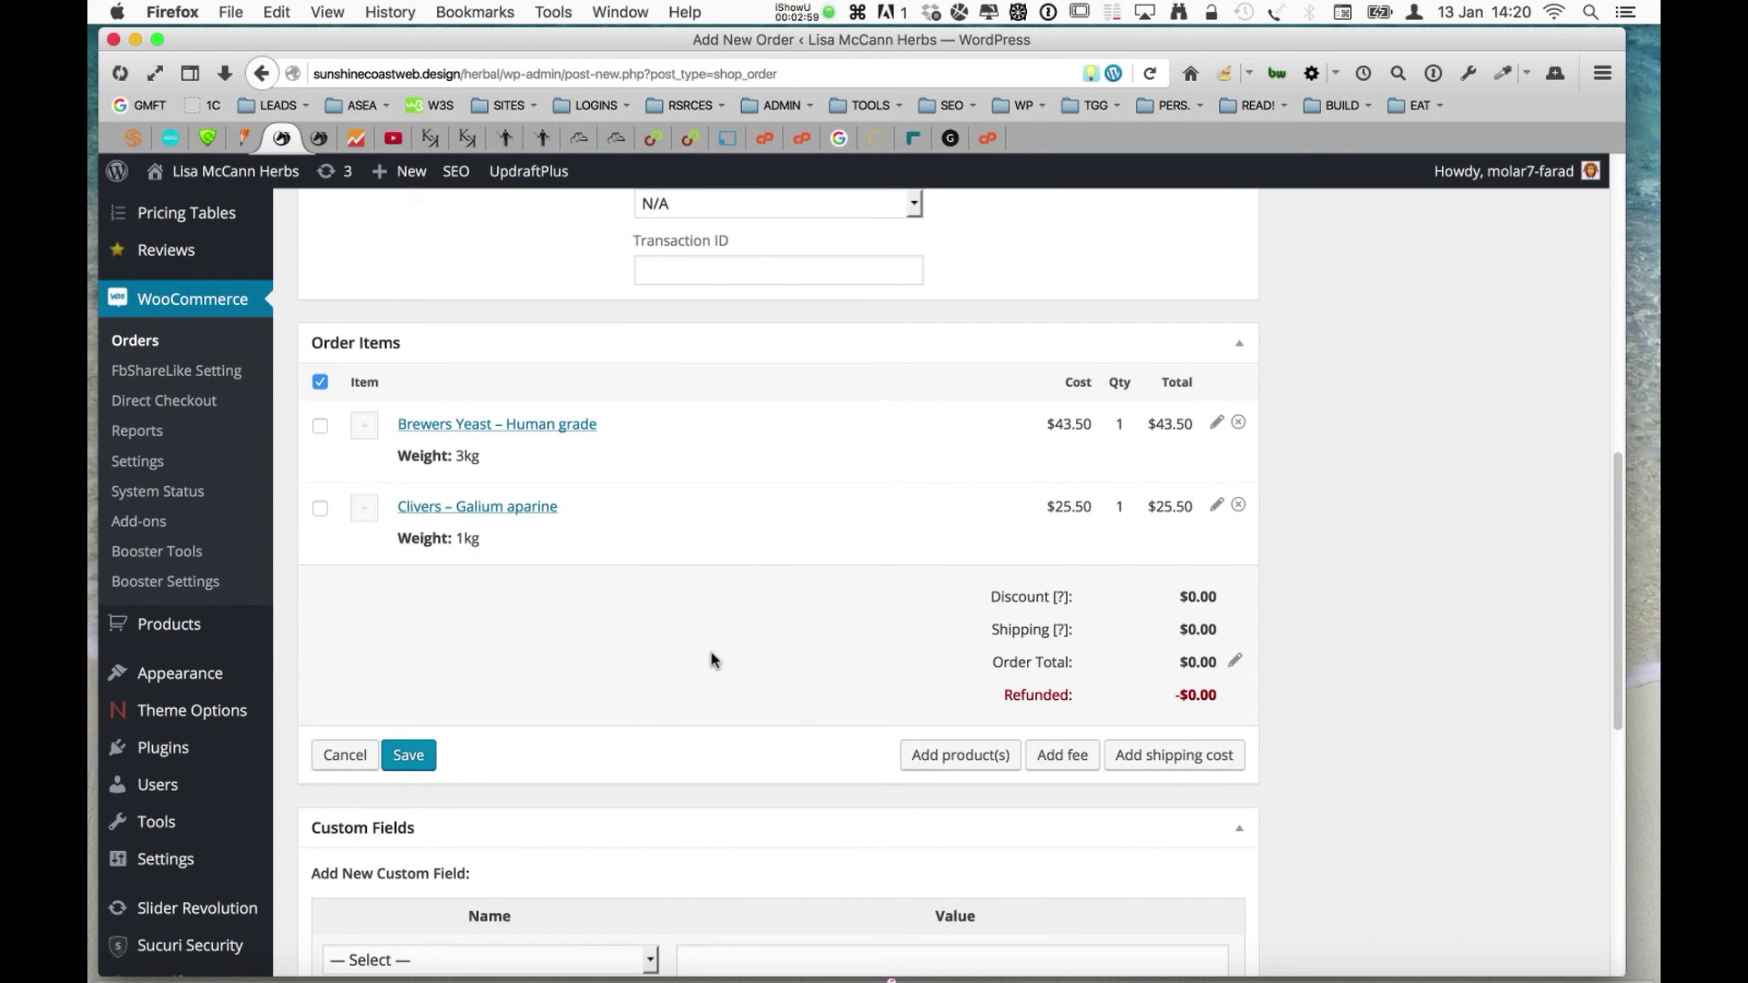
- Save the order as #806 and return to the Orders list
scroll(708, 648, down, 5)
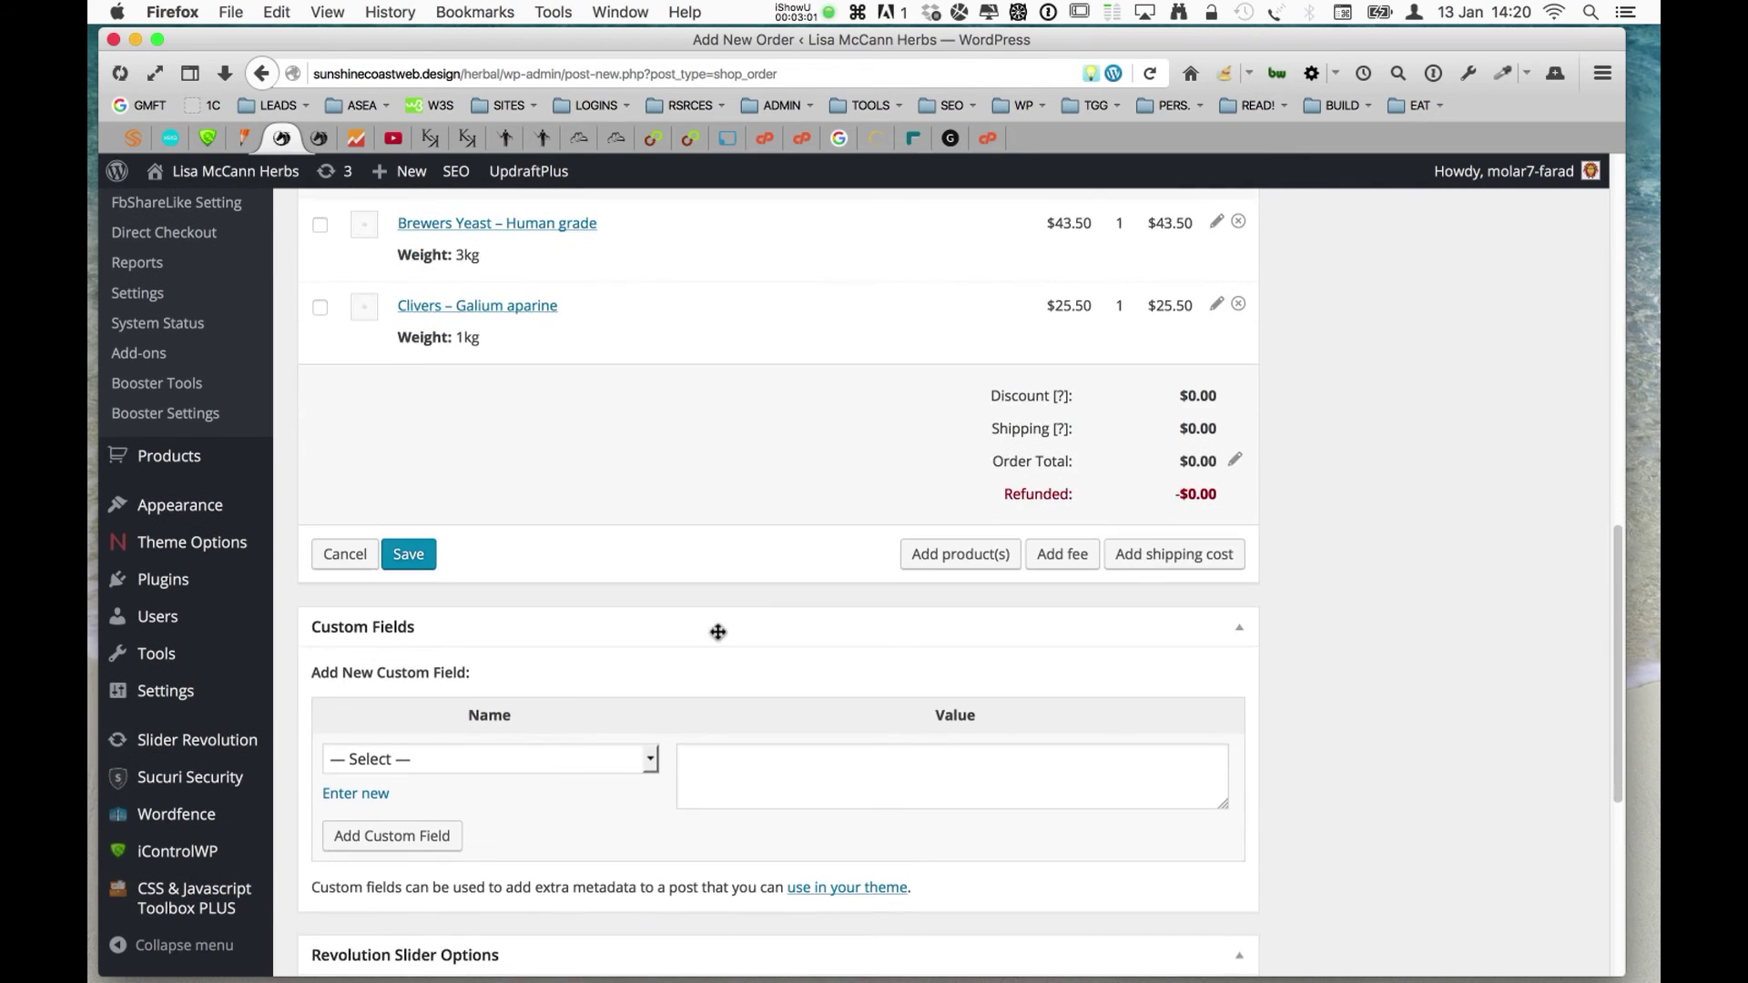
scroll(717, 637, up, 15)
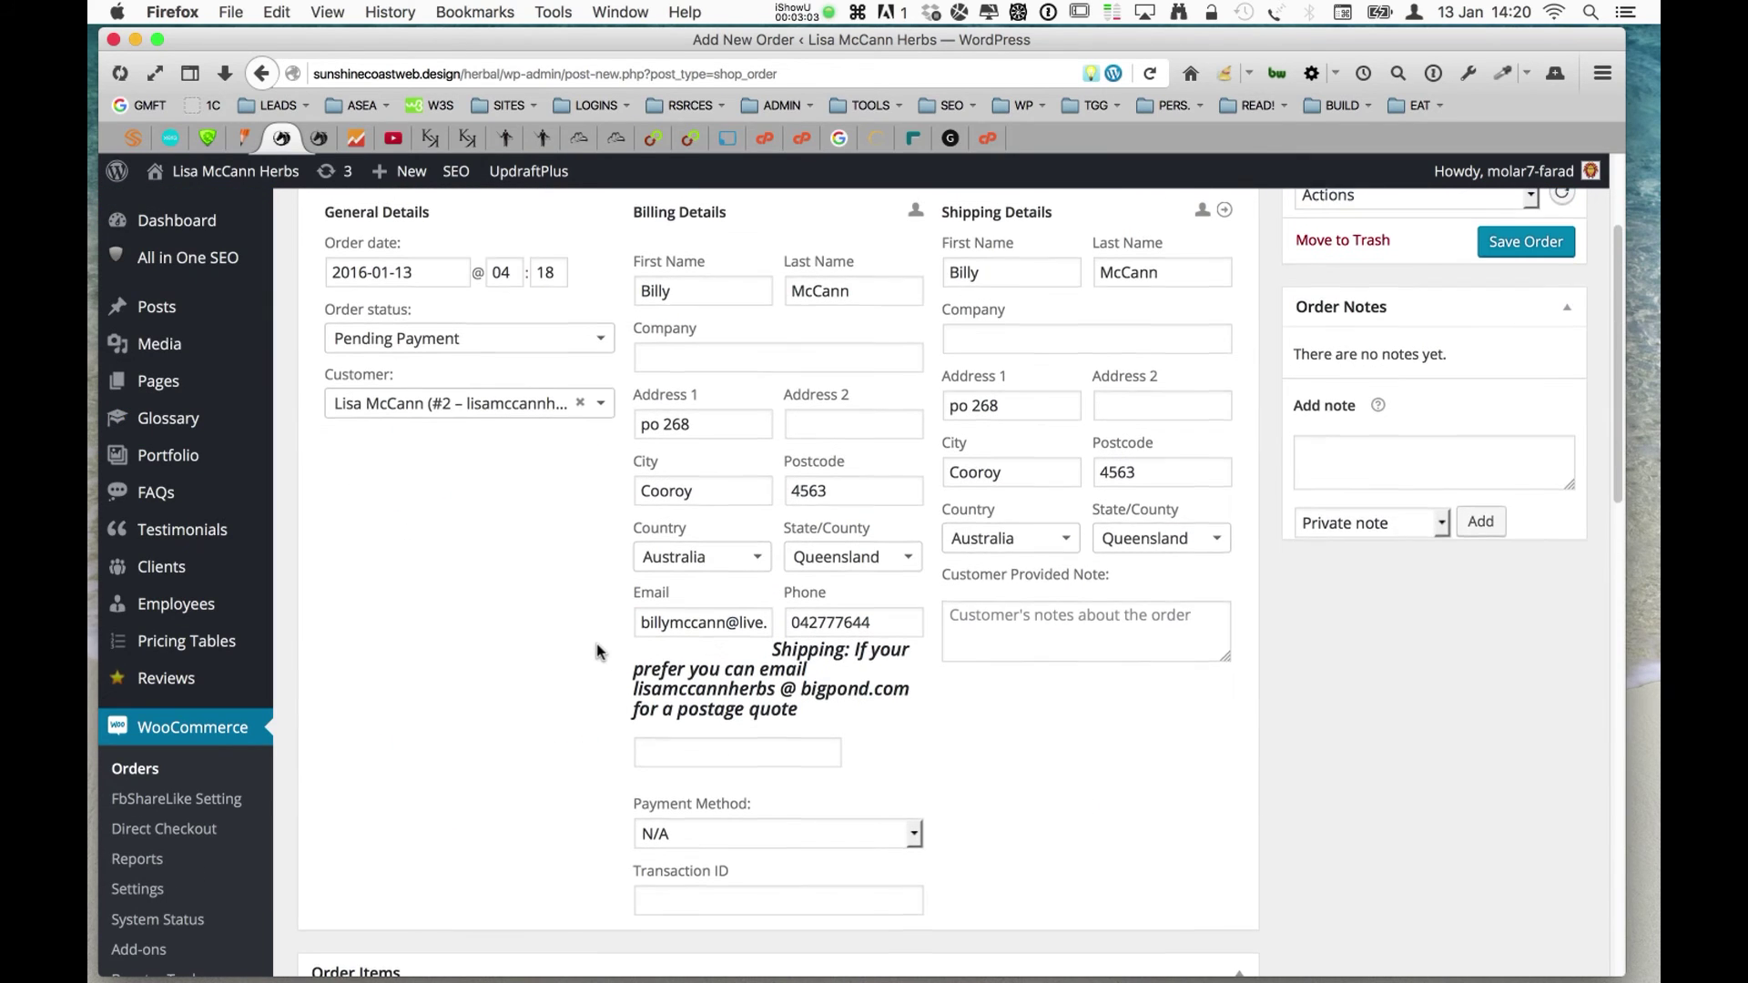
click(1532, 332)
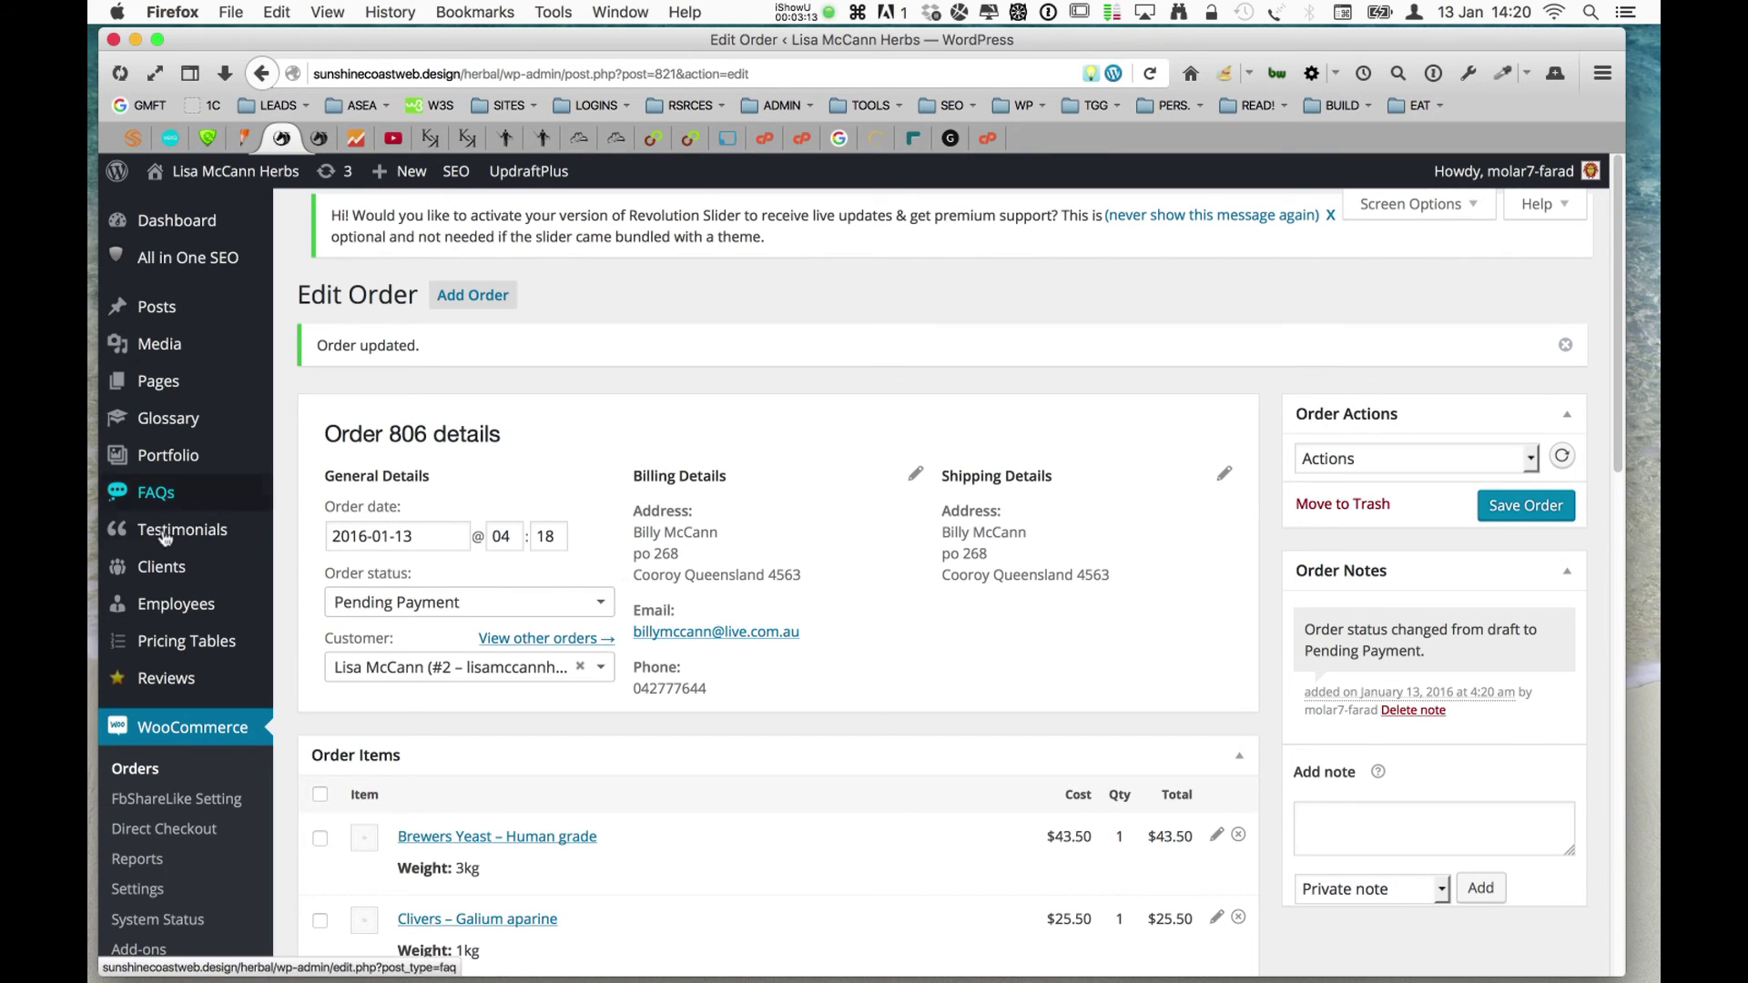
click(130, 771)
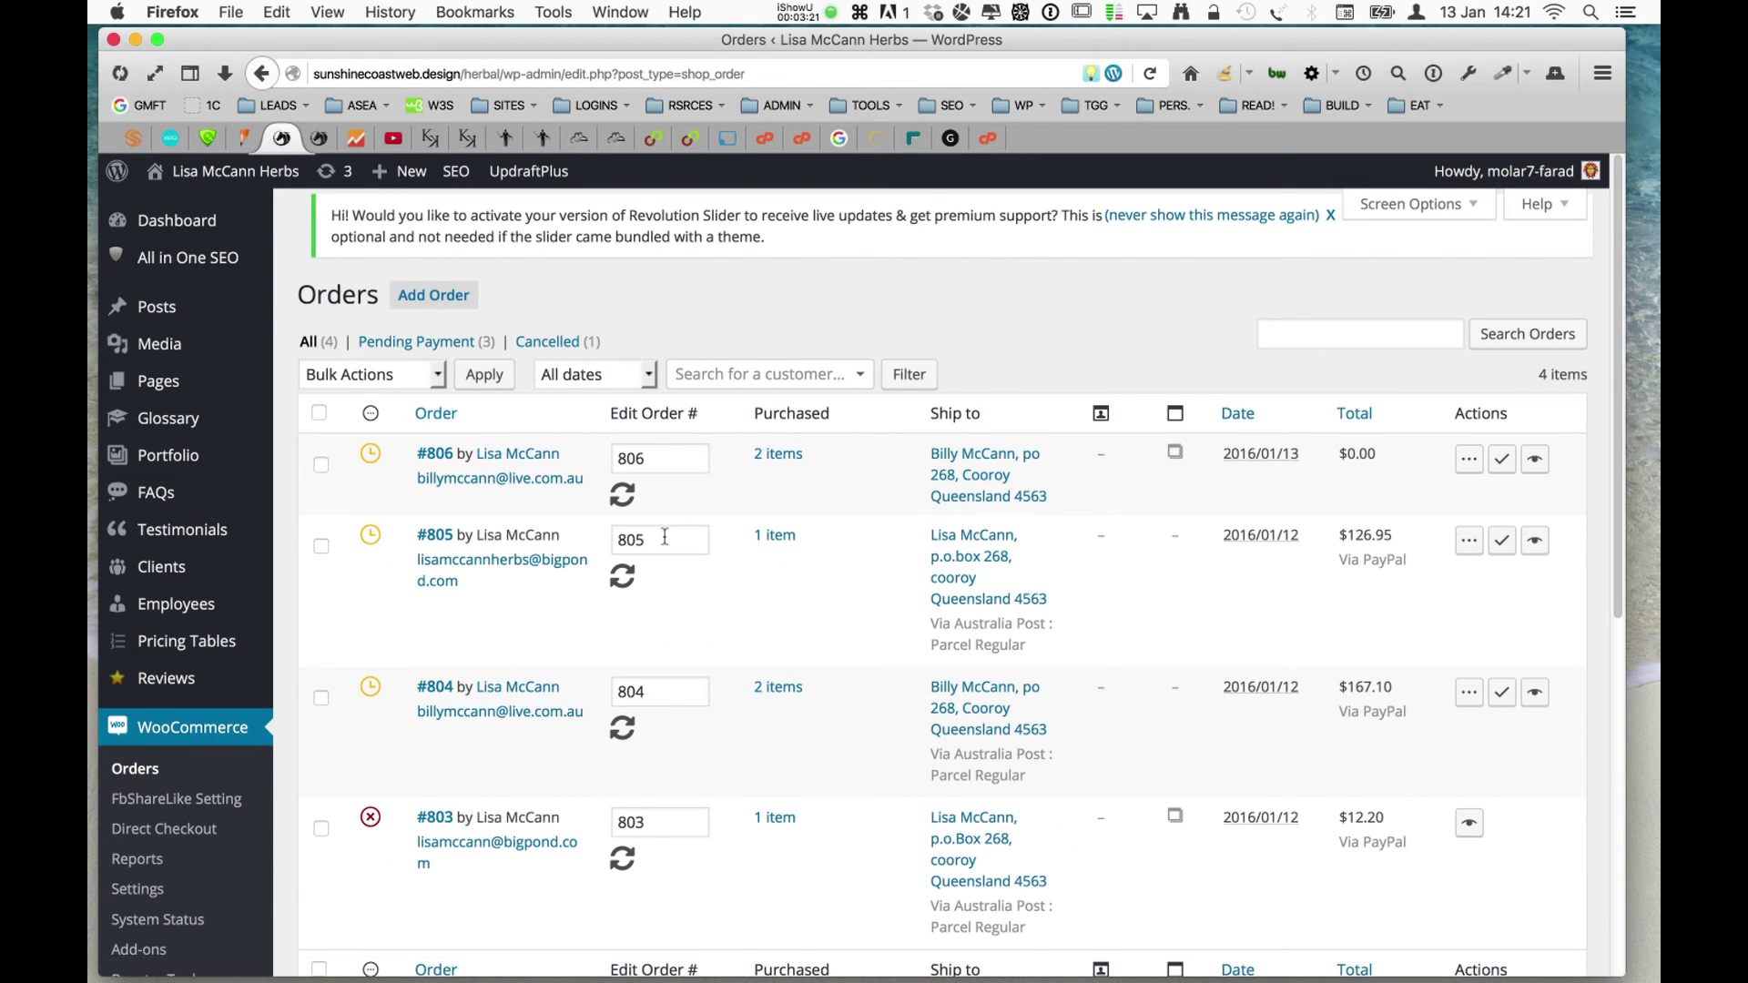
- Check the #806 row showing 2 items, pending payment at $0.00
double_click(659, 458)
click(665, 454)
drag(649, 819, 592, 819)
drag(650, 457, 593, 457)
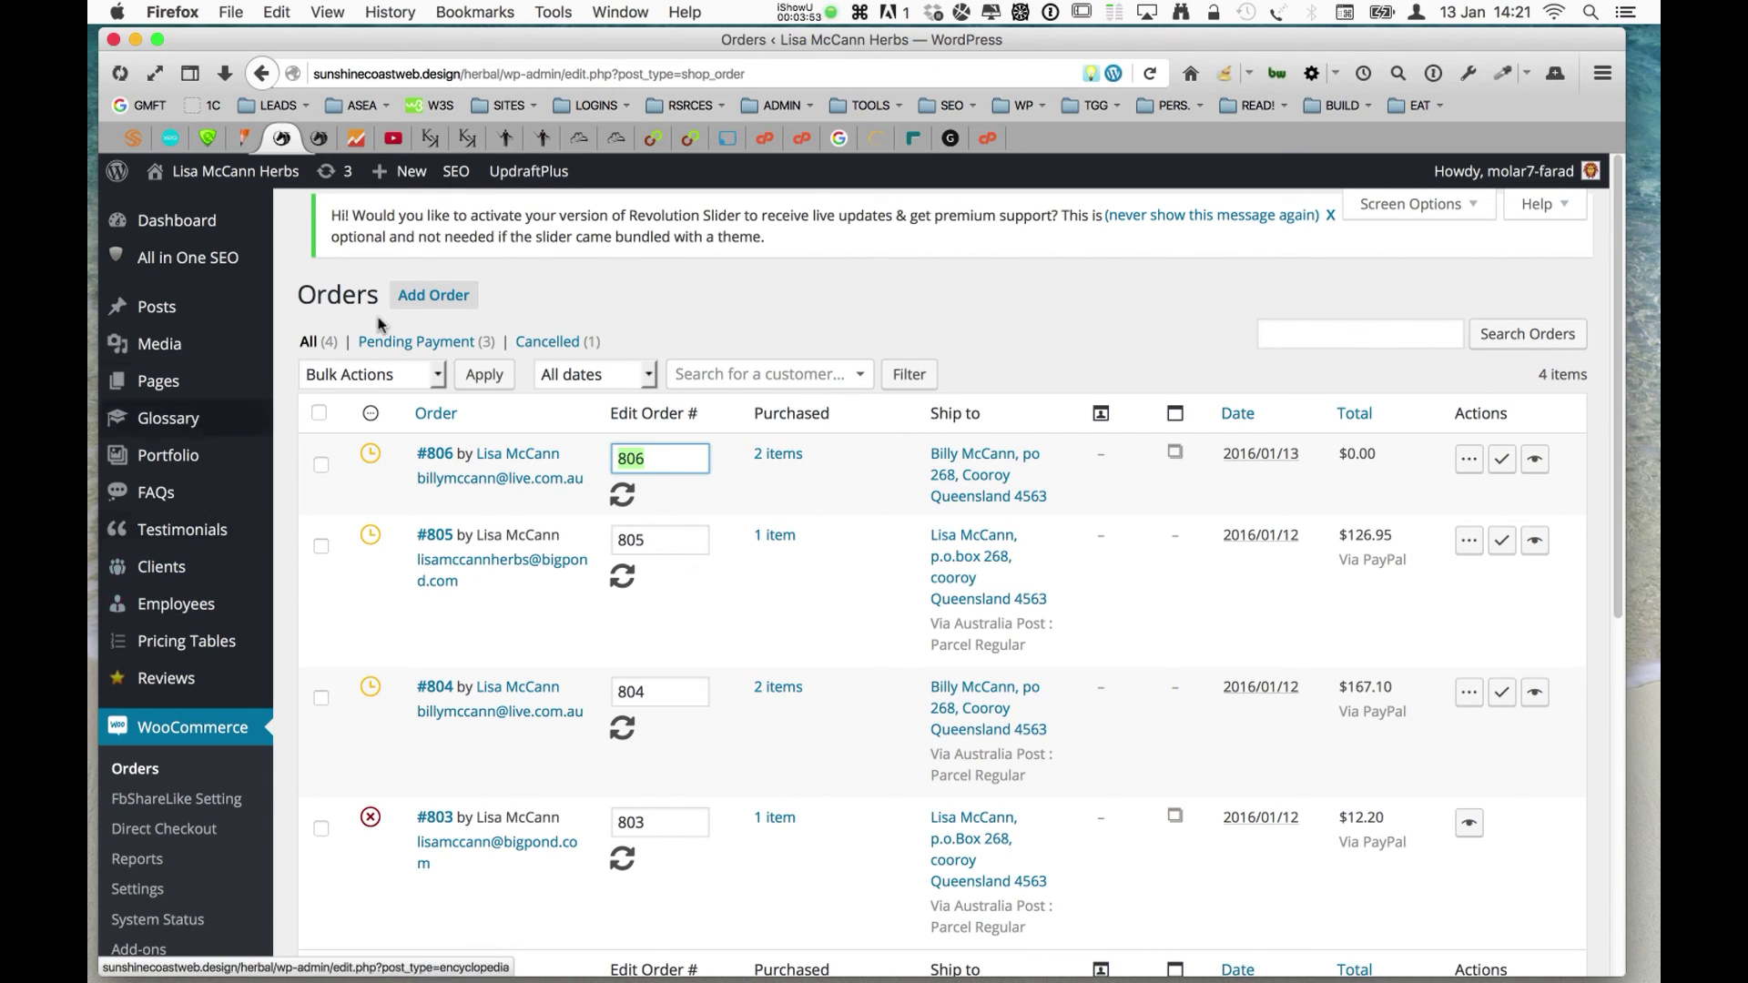
click(792, 15)
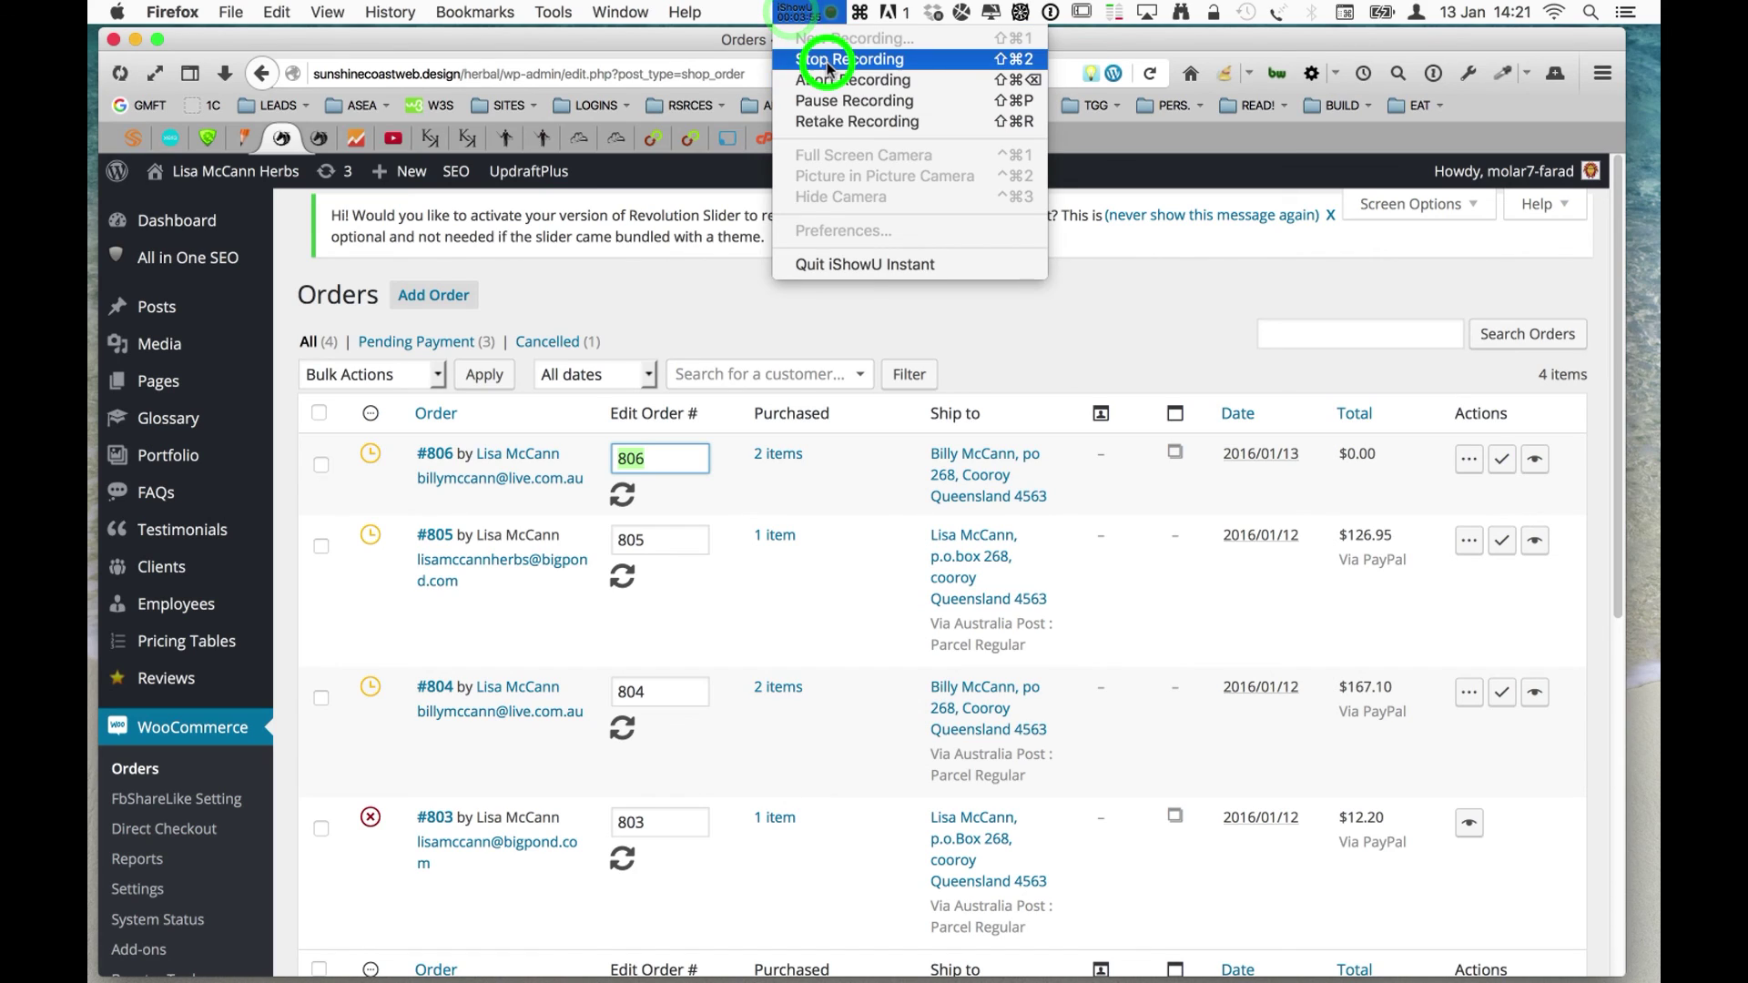